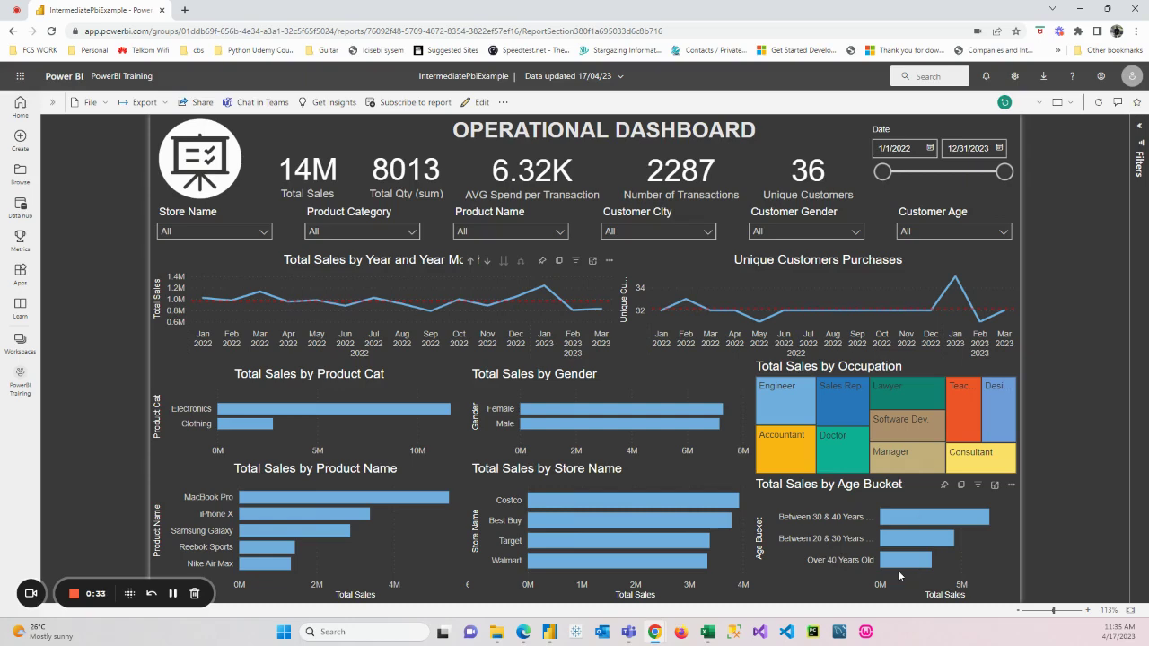
Filter the published dashboard by Customer Age 44 to examine its effect on the visuals, and clear the filter
{"action": "left_click", "coordinate": [1003, 231]}
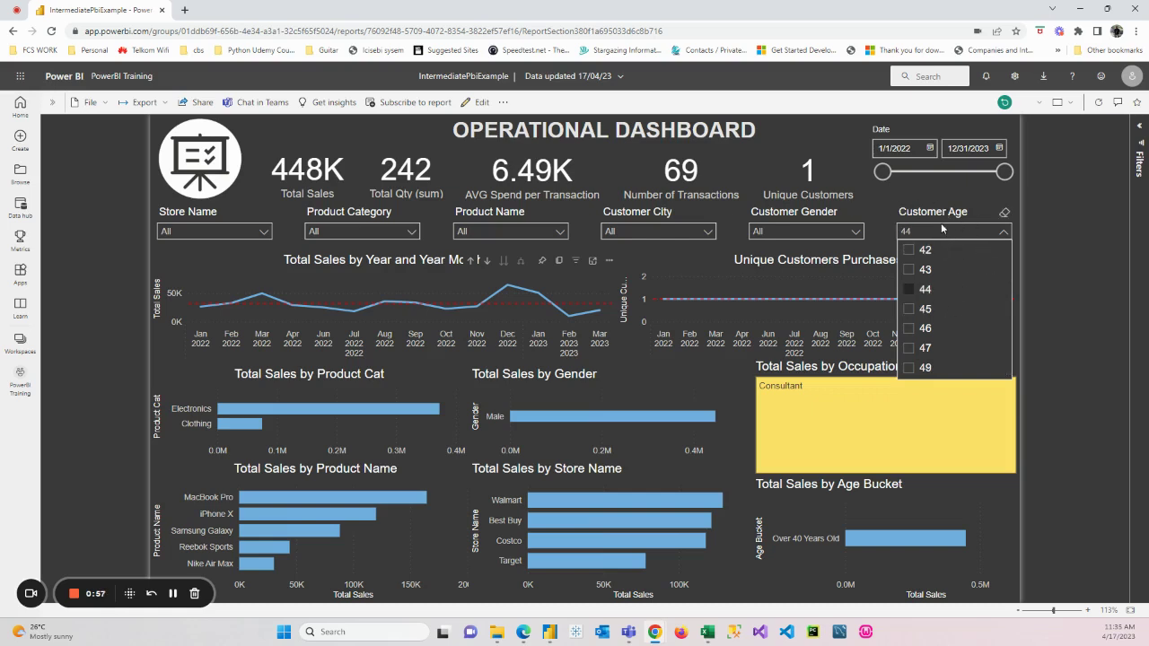
{"action": "left_click", "coordinate": [1005, 216]}
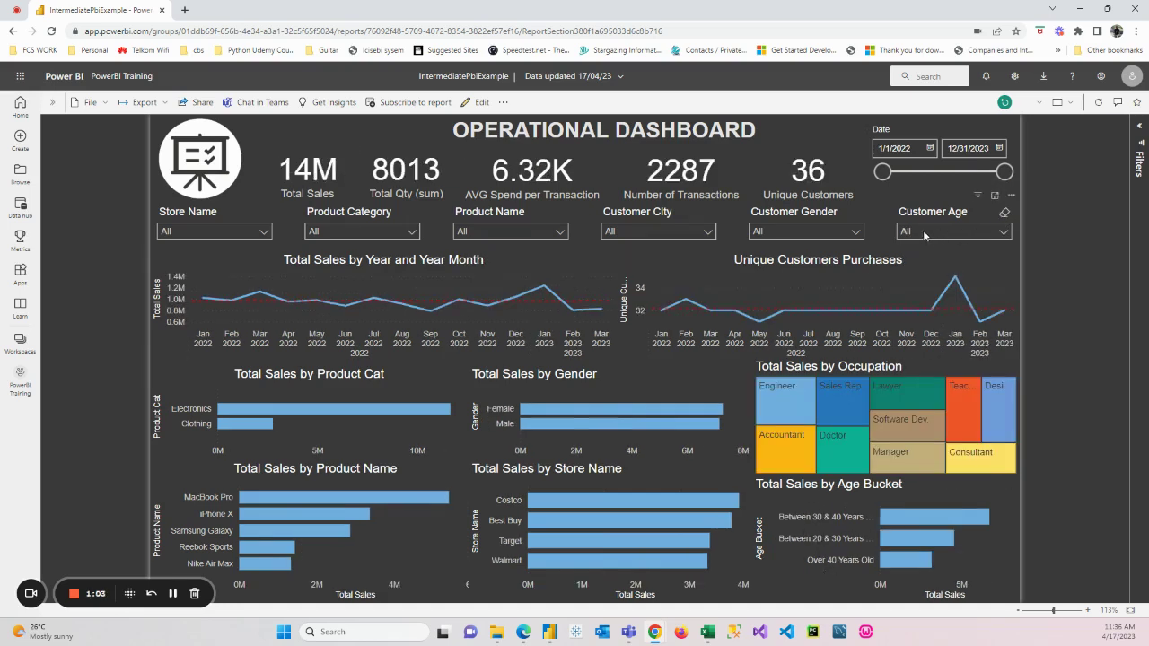
{"action": "mouse_move", "coordinate": [909, 392]}
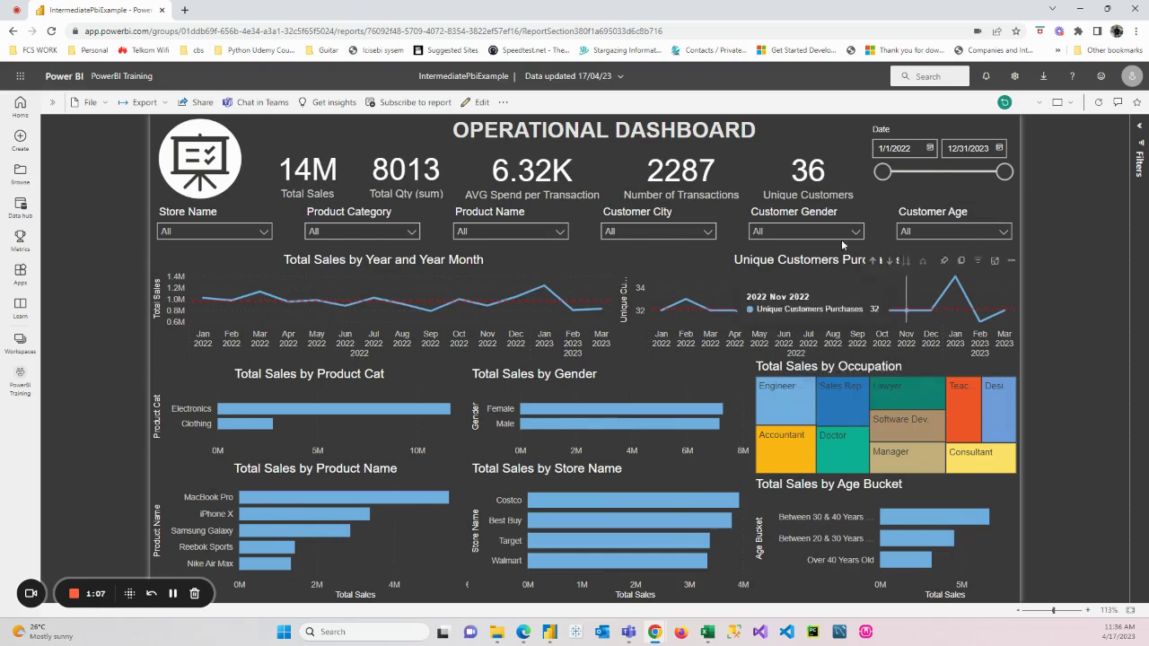
{"action": "mouse_move", "coordinate": [873, 289]}
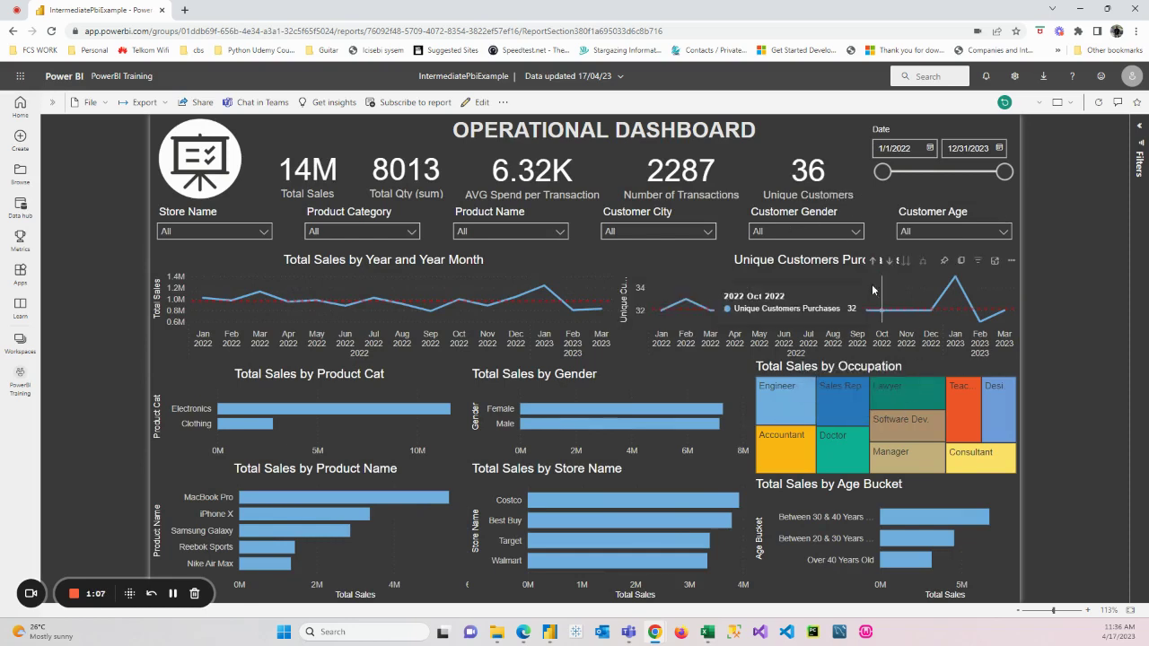
Switch from the published report in the browser to the Dashboard page in Power BI Desktop
{"action": "left_click", "coordinate": [1081, 9]}
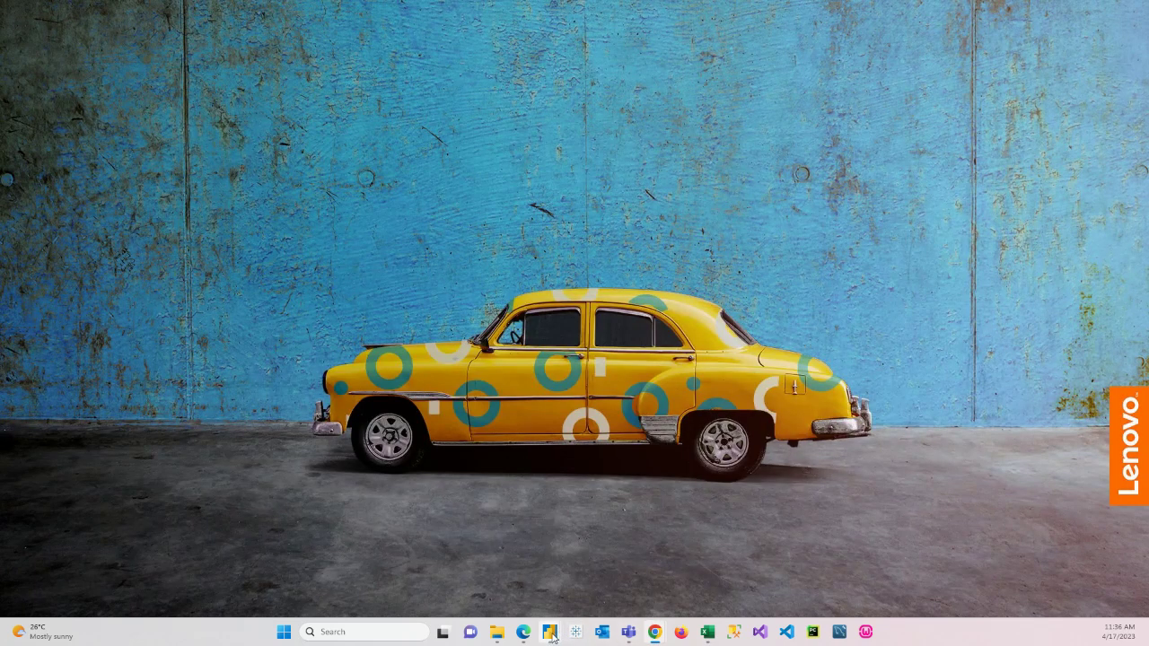
{"action": "mouse_move", "coordinate": [550, 634]}
{"action": "left_click", "coordinate": [590, 595]}
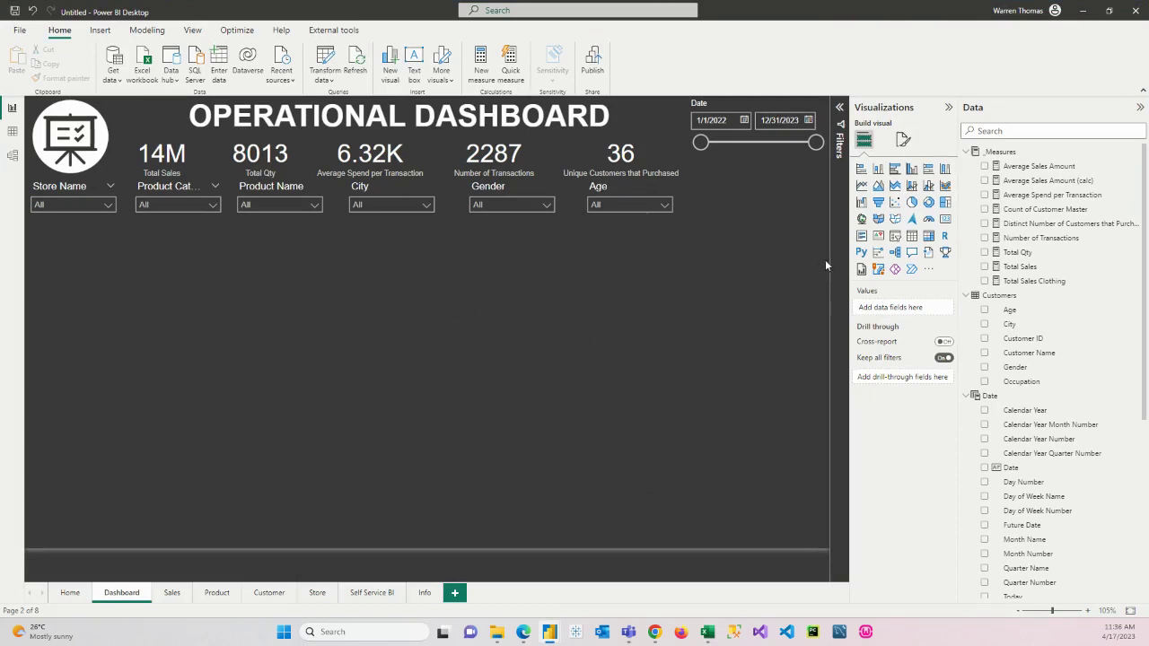
{"action": "left_click", "coordinate": [895, 235]}
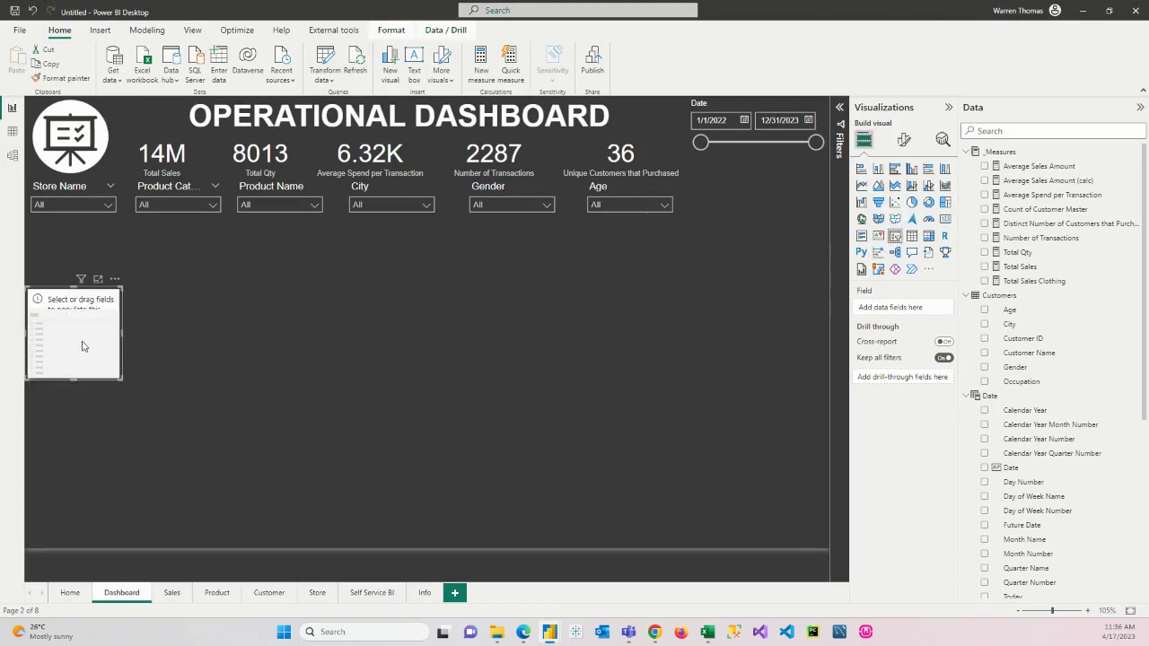
{"action": "left_click_drag", "start_coordinate": [82, 347], "coordinate": [526, 346]}
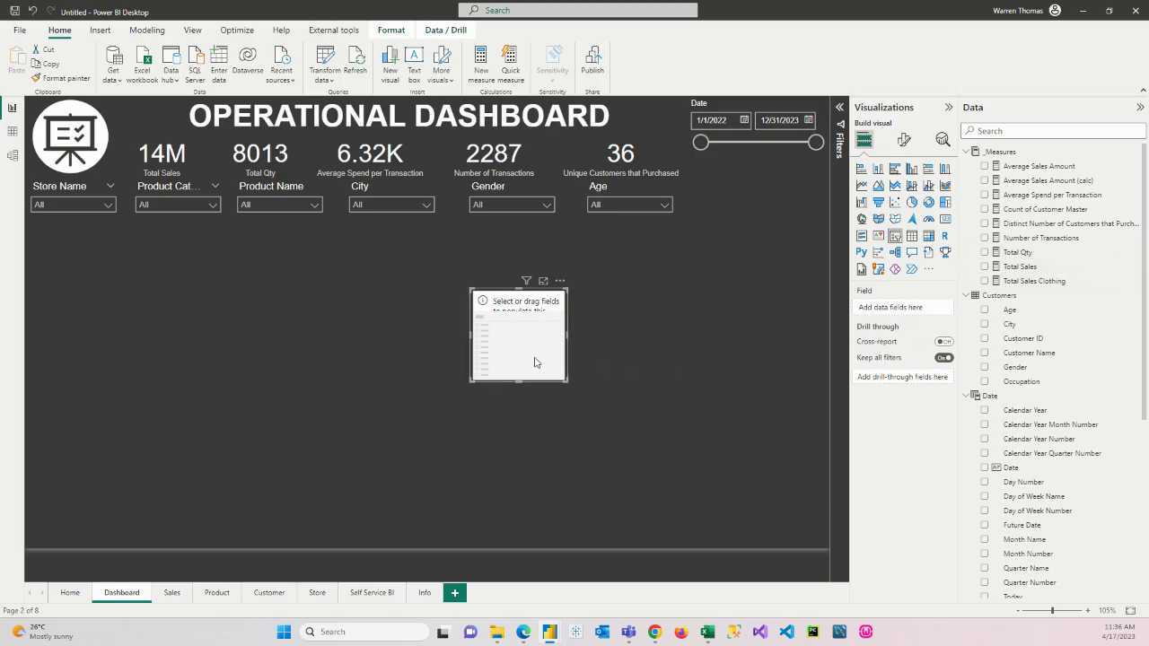
{"action": "key", "text": "Delete"}
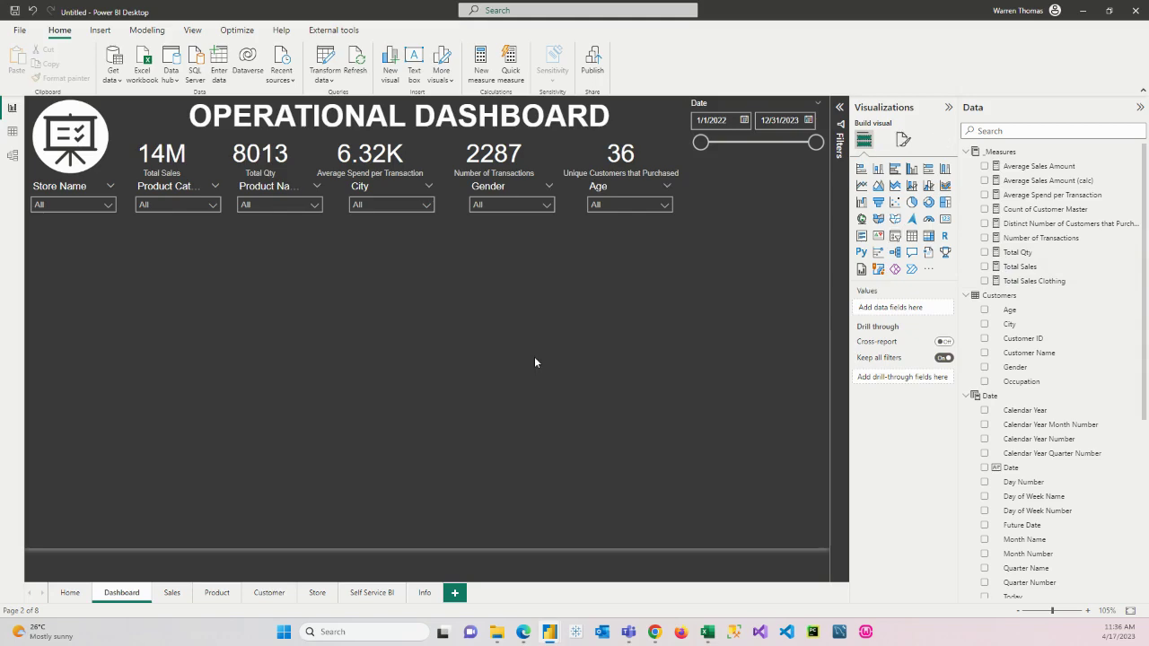
Add a calculated column to the Customers table: Age Bucket = IF( Customers[Age] > 30 , "old" , "young" )
{"action": "left_click", "coordinate": [13, 132]}
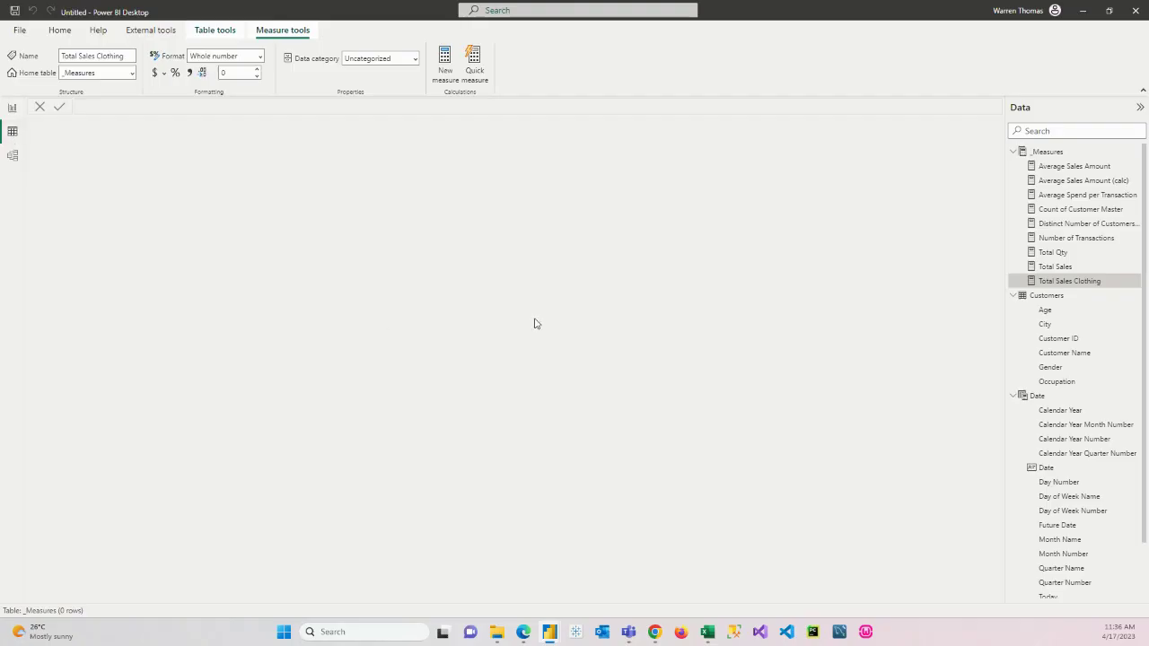
{"action": "left_click", "coordinate": [1044, 296]}
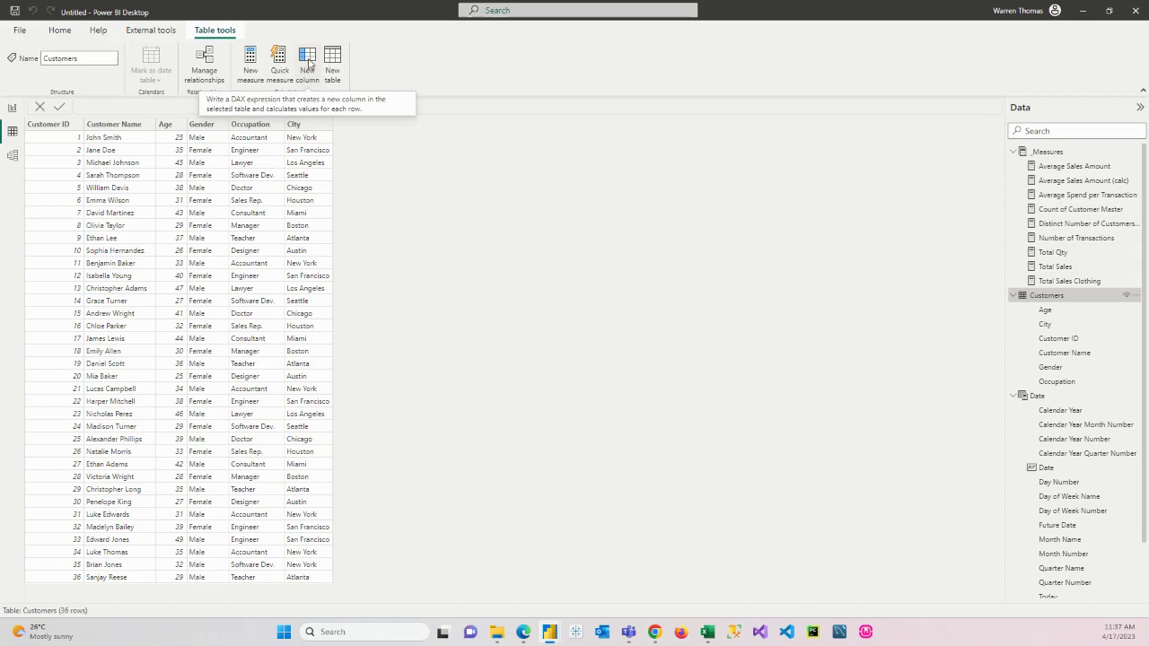
{"action": "left_click", "coordinate": [308, 63]}
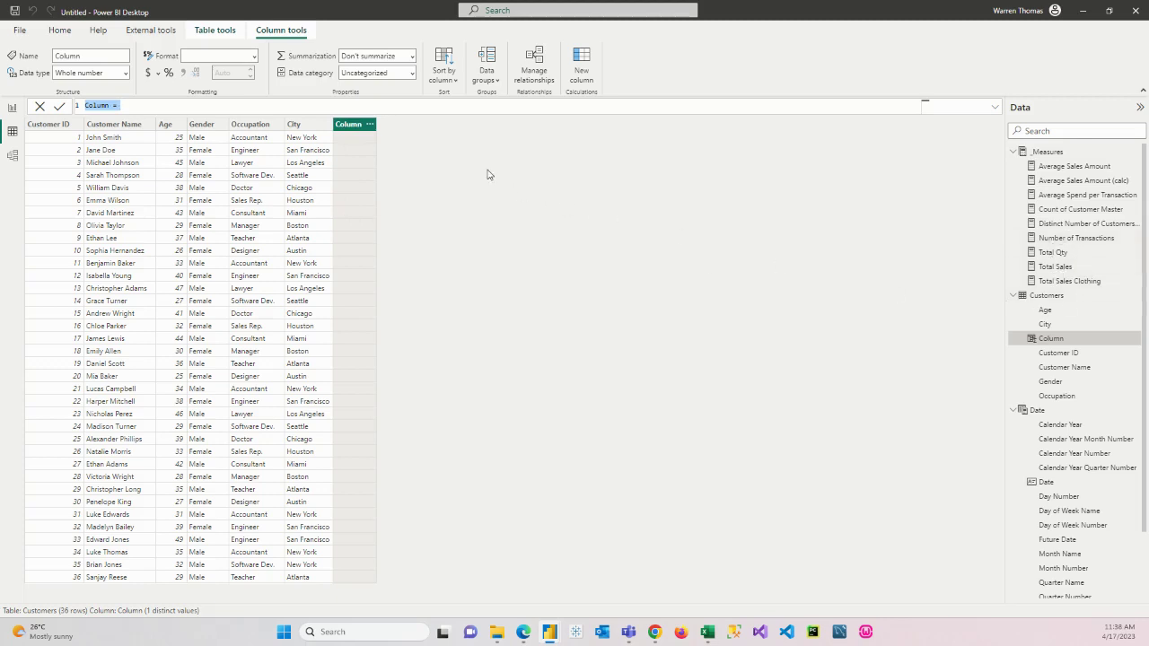
{"action": "type", "text": "Age Bucket"}
{"action": "type", "text": "if"}
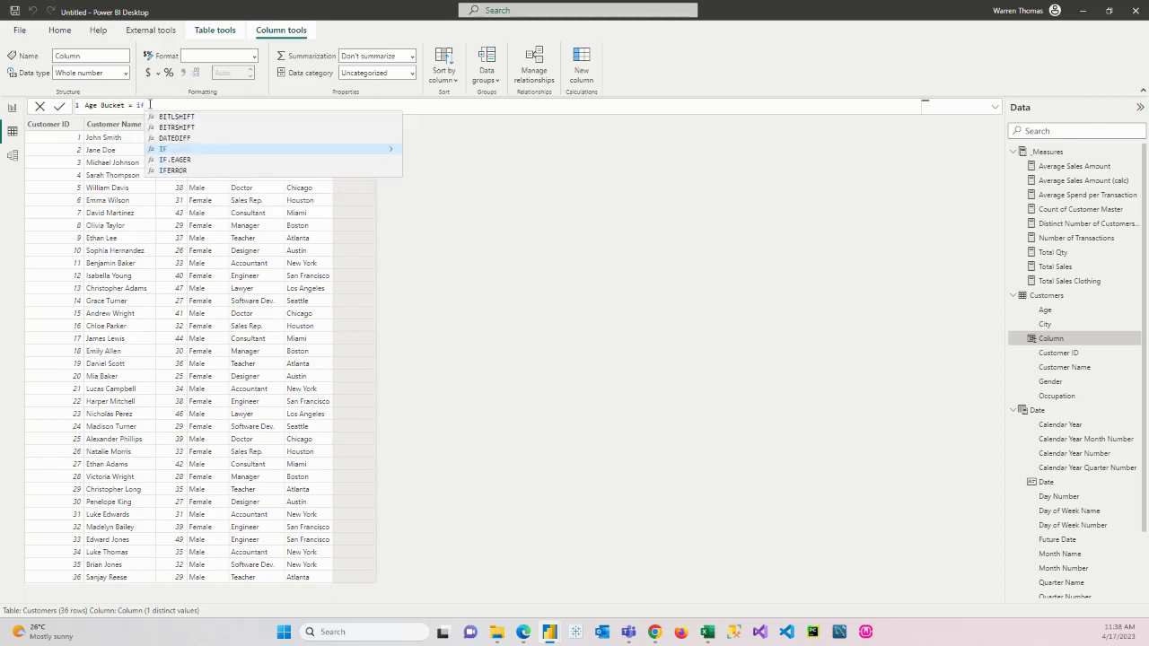
{"action": "key", "text": "Tab"}
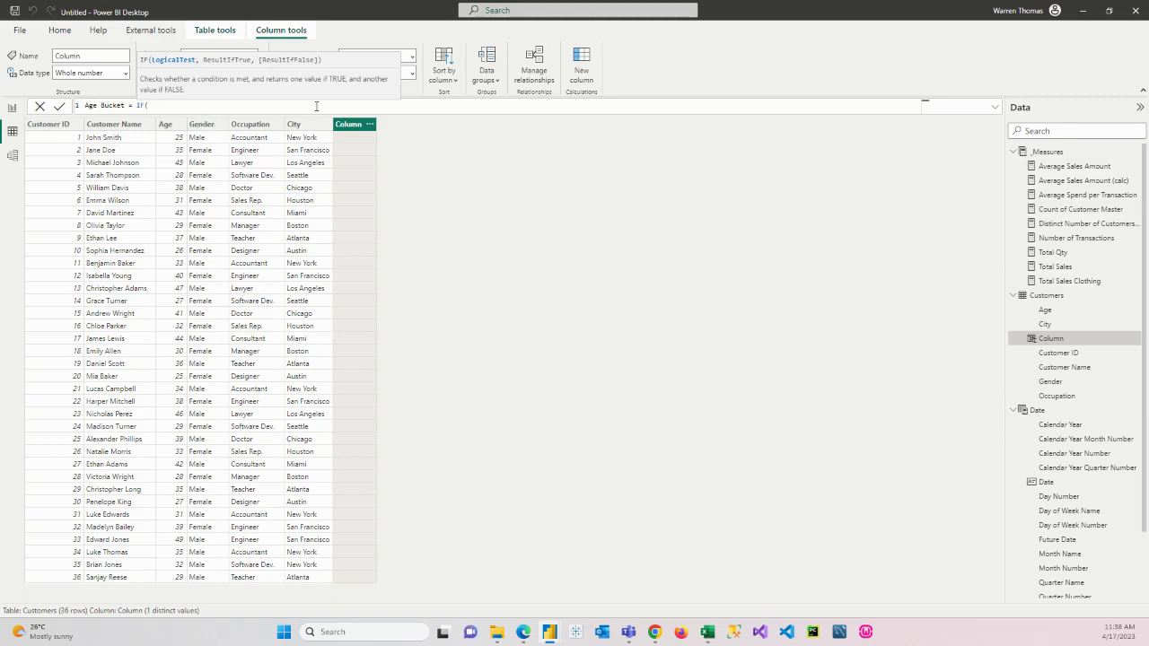
{"action": "type", "text": "ag"}
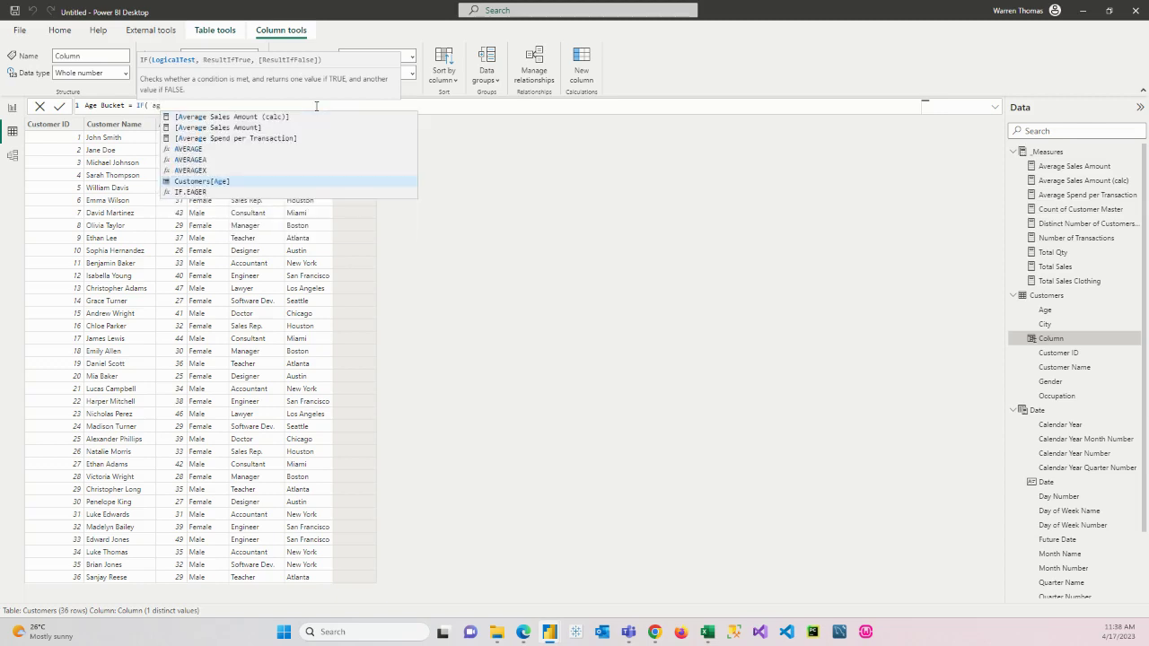
{"action": "key", "text": "Tab"}
{"action": "type", "text": ","}
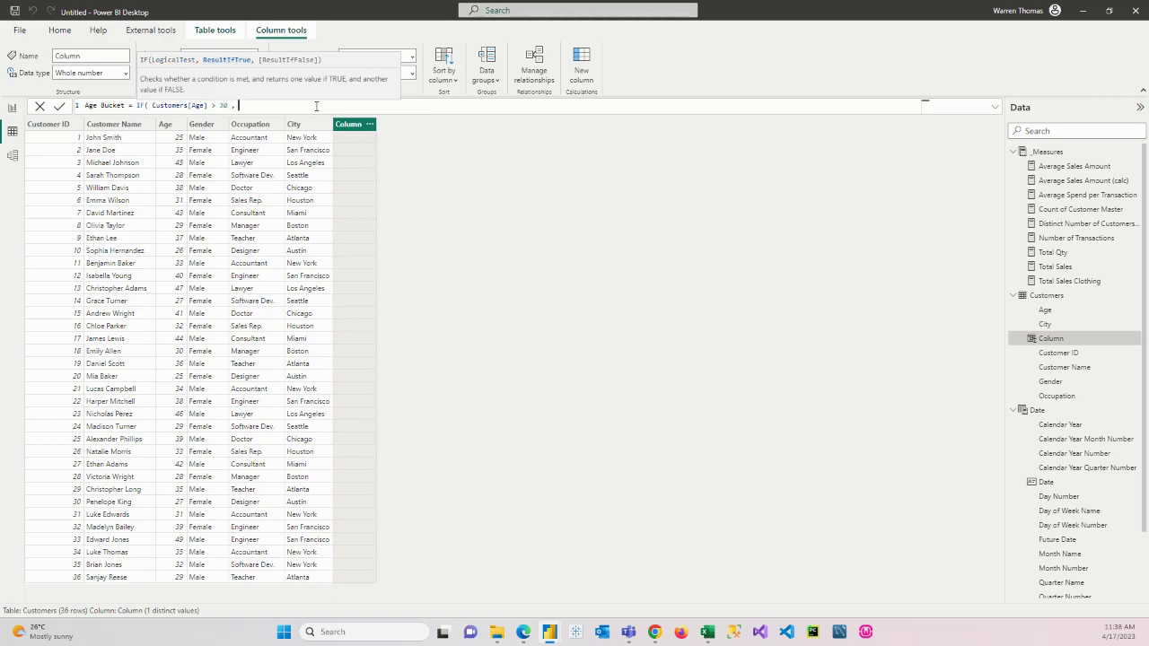
{"action": "type", "text": " \"old\" , \"young\" )"}
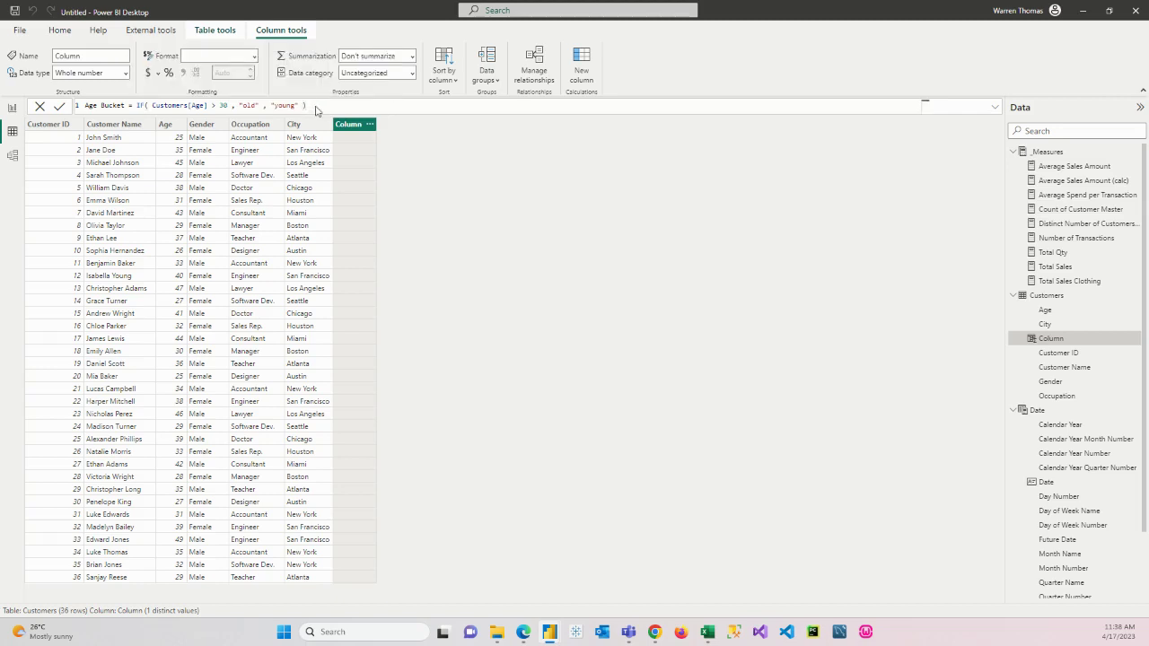
{"action": "key", "text": "Return"}
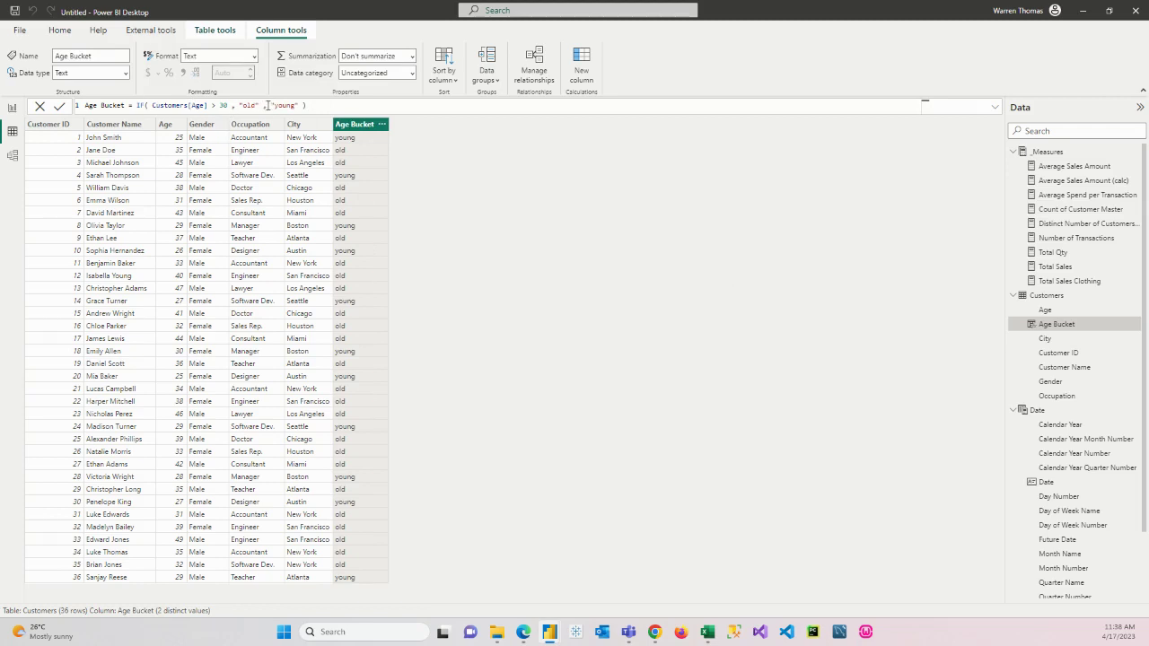
Try to reuse the column's IF formula in a new measure named "Age Bucket measure" in the _Measures table
{"action": "left_click_drag", "start_coordinate": [268, 105], "coordinate": [298, 106]}
{"action": "key", "text": "ctrl+a"}
{"action": "key", "text": "ctrl+c"}
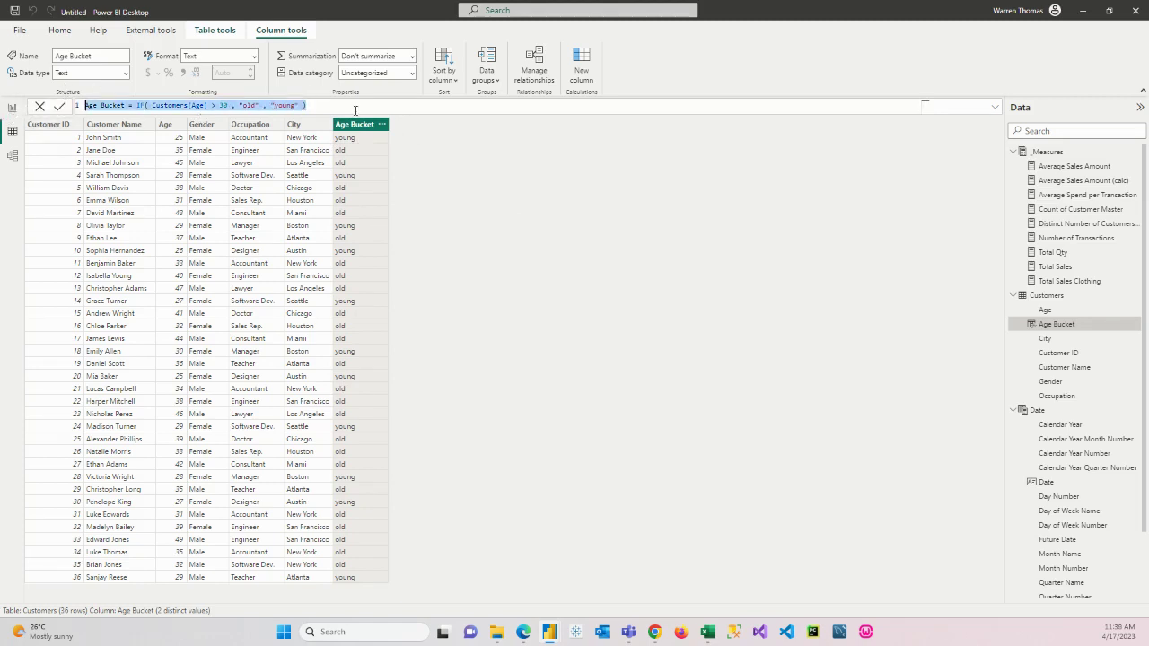
{"action": "right_click", "coordinate": [1057, 152]}
{"action": "left_click", "coordinate": [988, 161]}
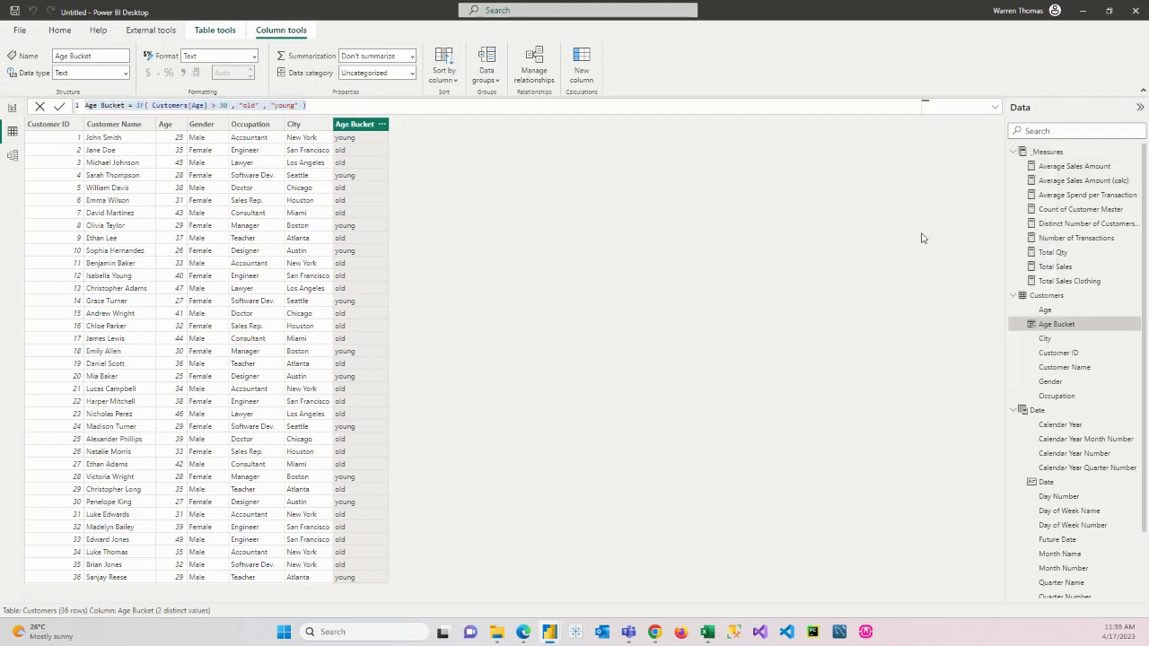
{"action": "key", "text": "ctrl+v"}
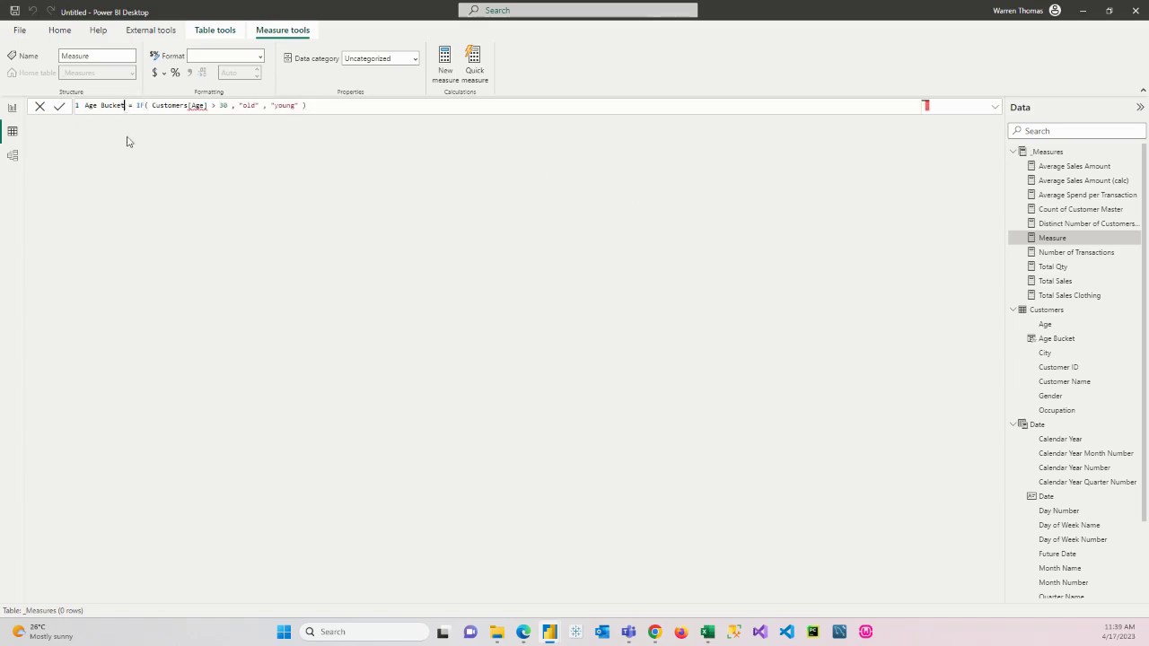
{"action": "type", "text": "measur"}
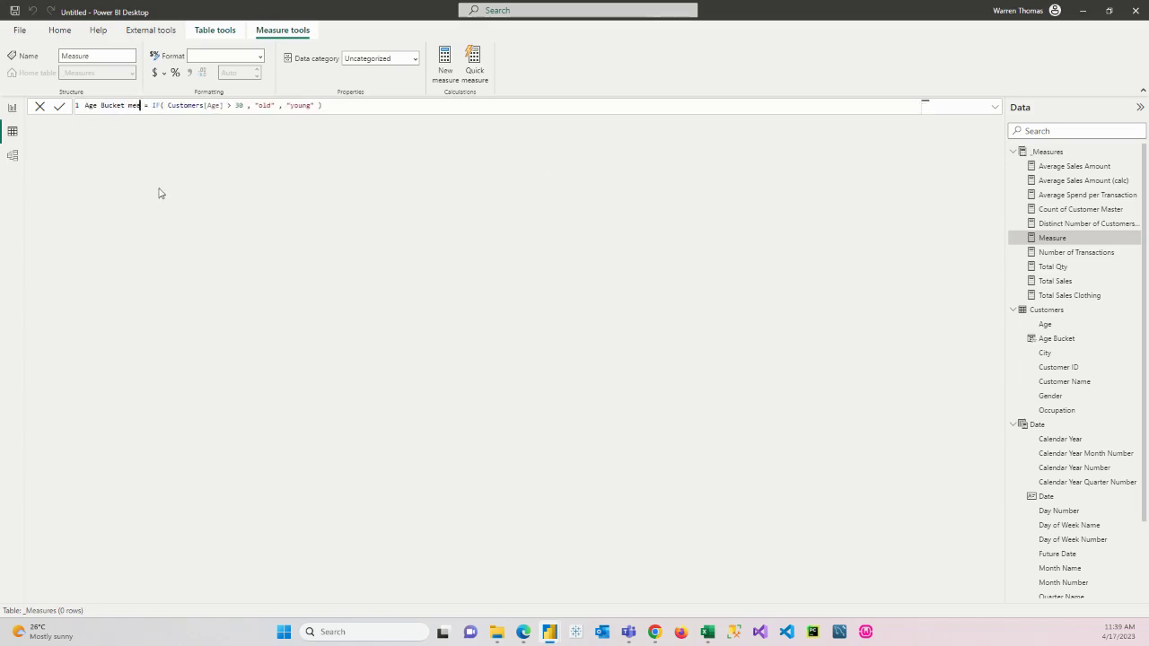
{"action": "type", "text": "e"}
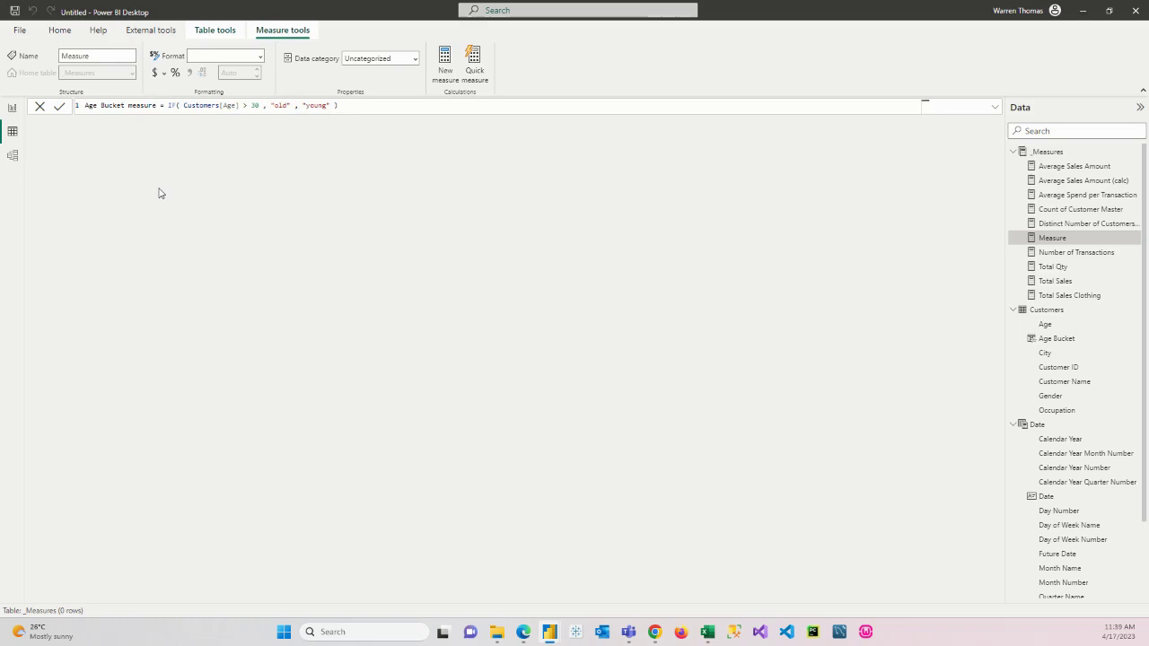
{"action": "key", "text": "Return"}
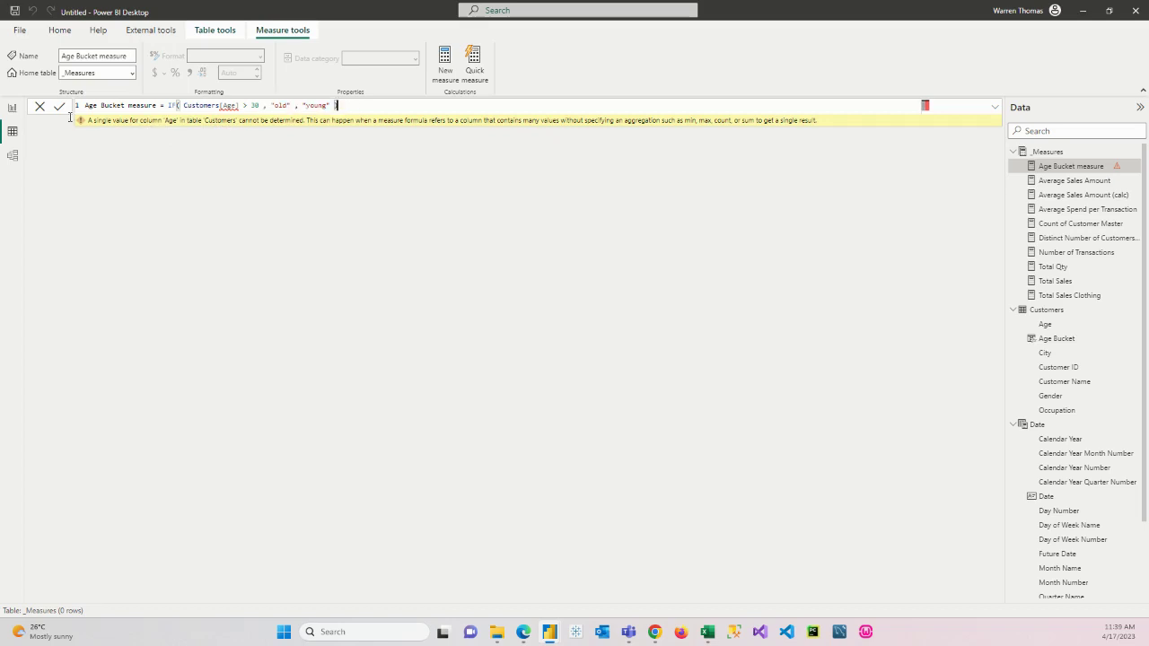
Try to wrap the IF expression of Age Bucket measure in a CALCULATE function, and discard the edit
{"action": "key", "text": "ctrl+a"}
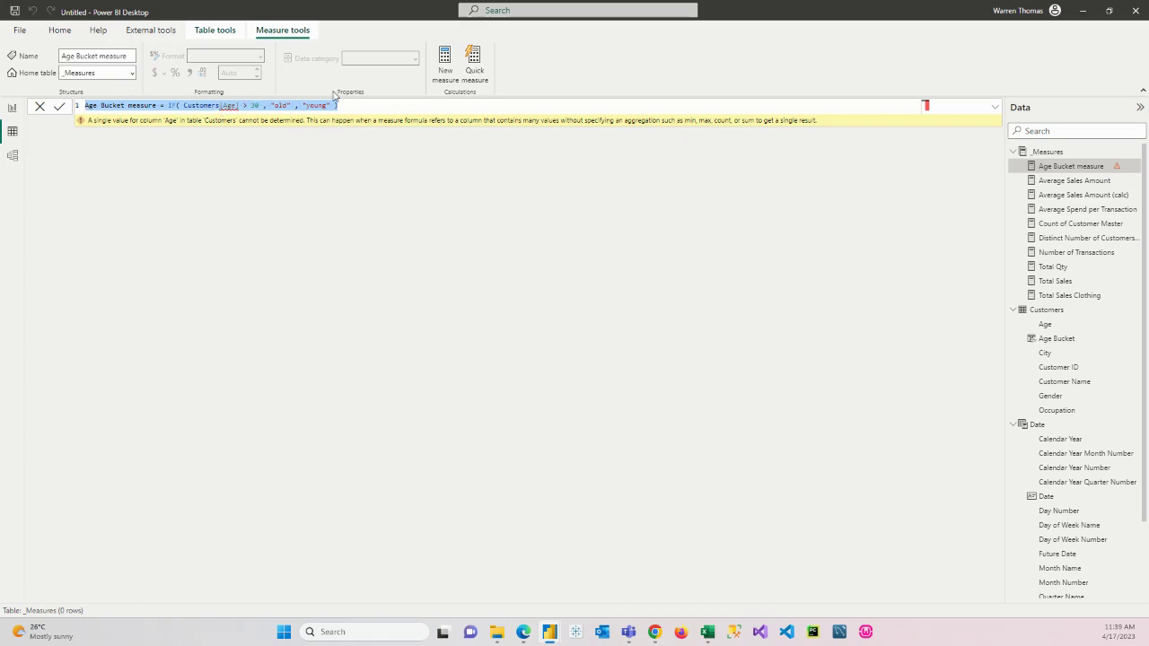
{"action": "left_click", "coordinate": [182, 105]}
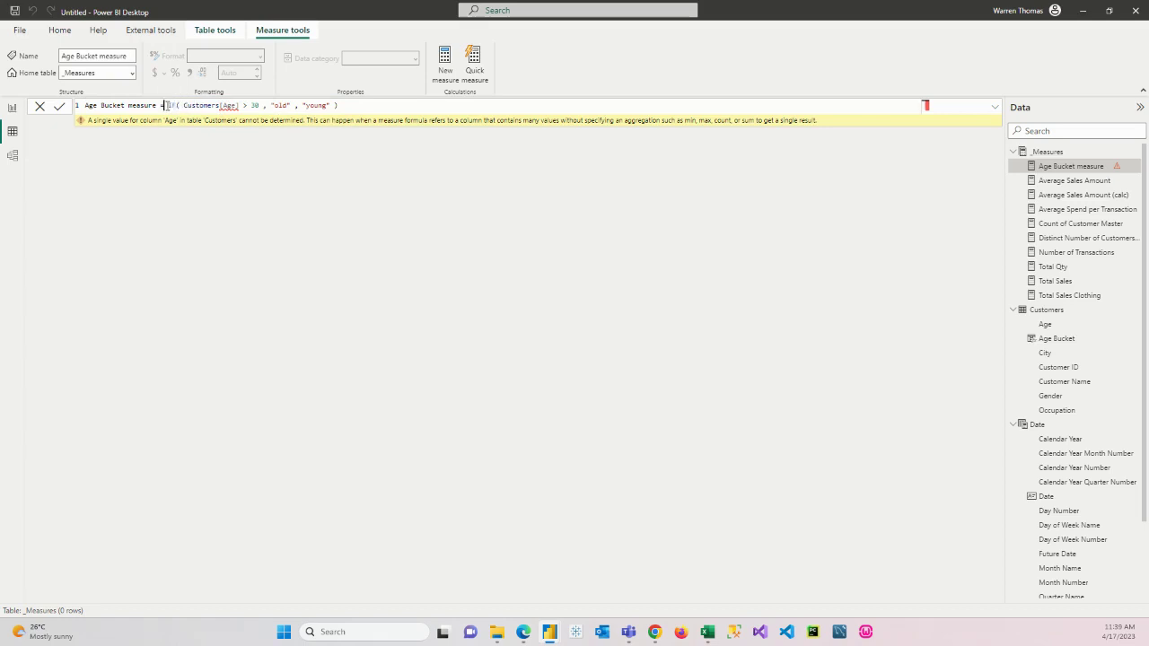
{"action": "type", "text": "calculate "}
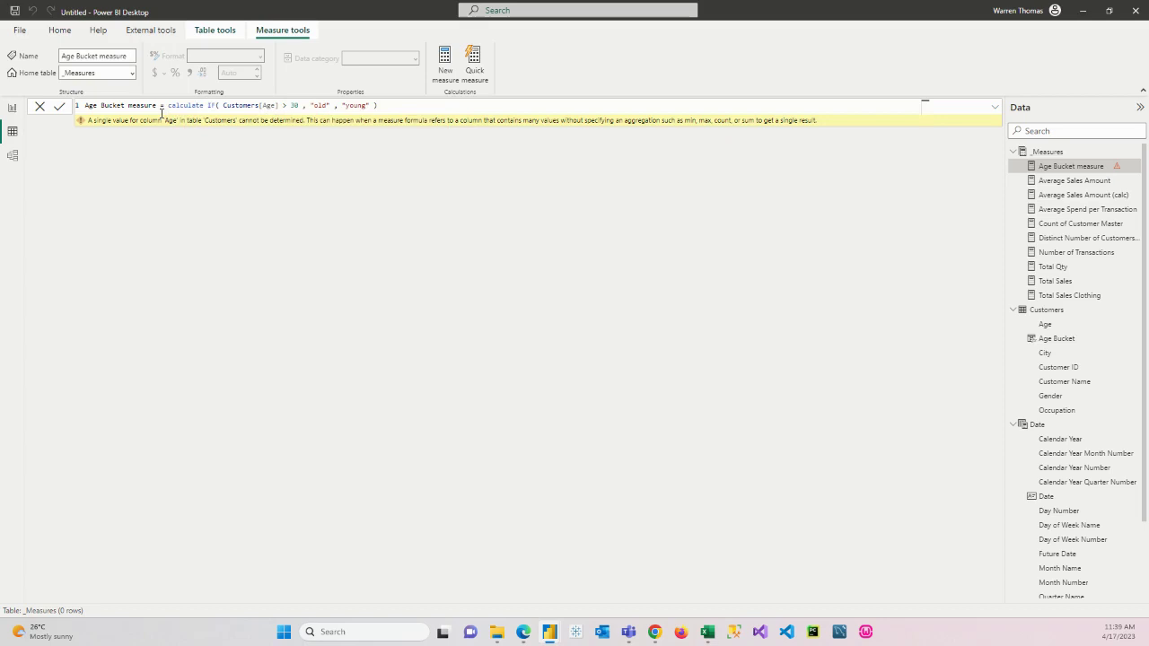
{"action": "type", "text": "("}
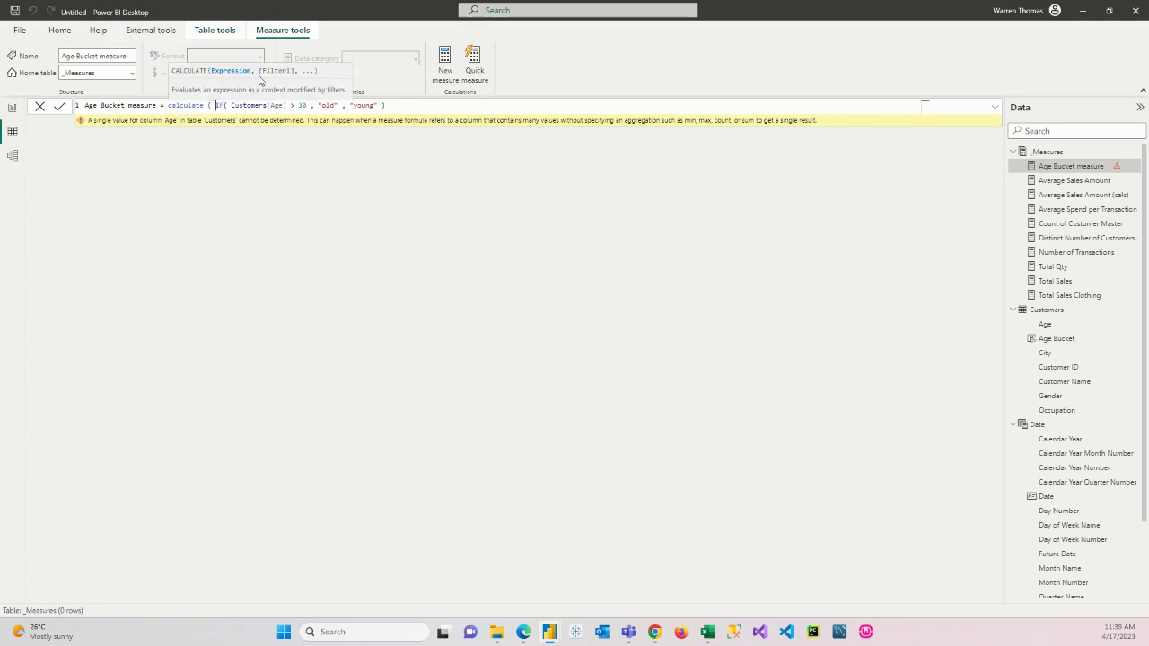
{"action": "left_click", "coordinate": [397, 104]}
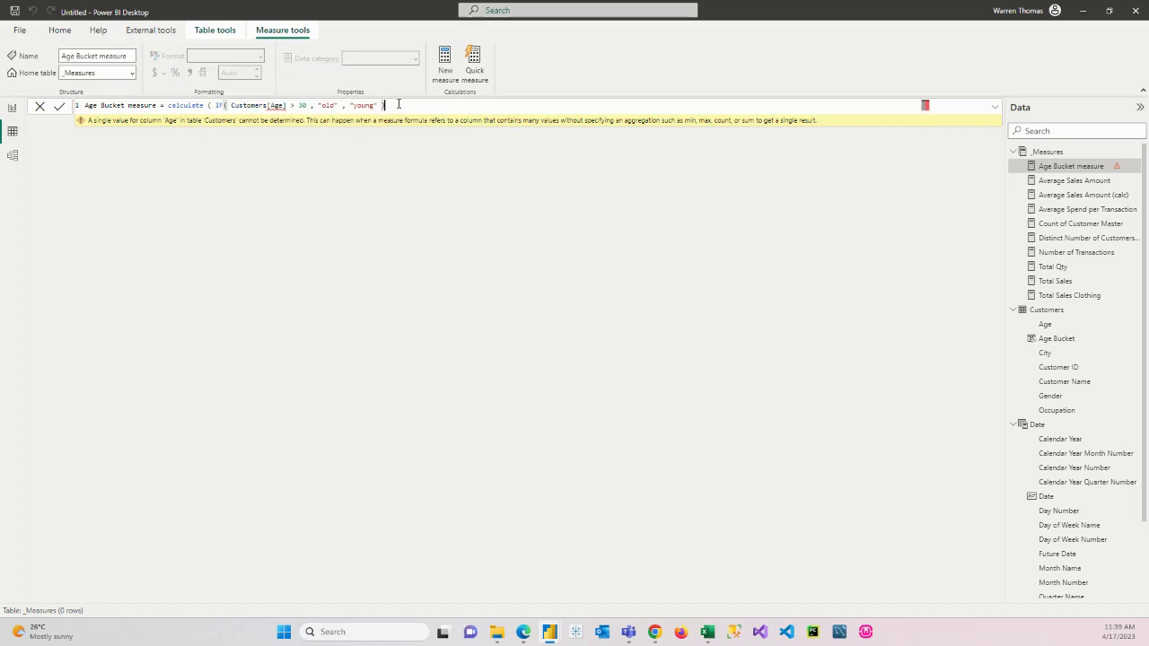
{"action": "key", "text": "shift+Left"}
{"action": "key", "text": "shift+Left"}
{"action": "key", "text": "shift+Left"}
{"action": "key", "text": "shift+Left"}
{"action": "key", "text": "shift+Left"}
{"action": "left_click_drag", "start_coordinate": [391, 105], "coordinate": [81, 105]}
{"action": "left_click", "coordinate": [40, 106]}
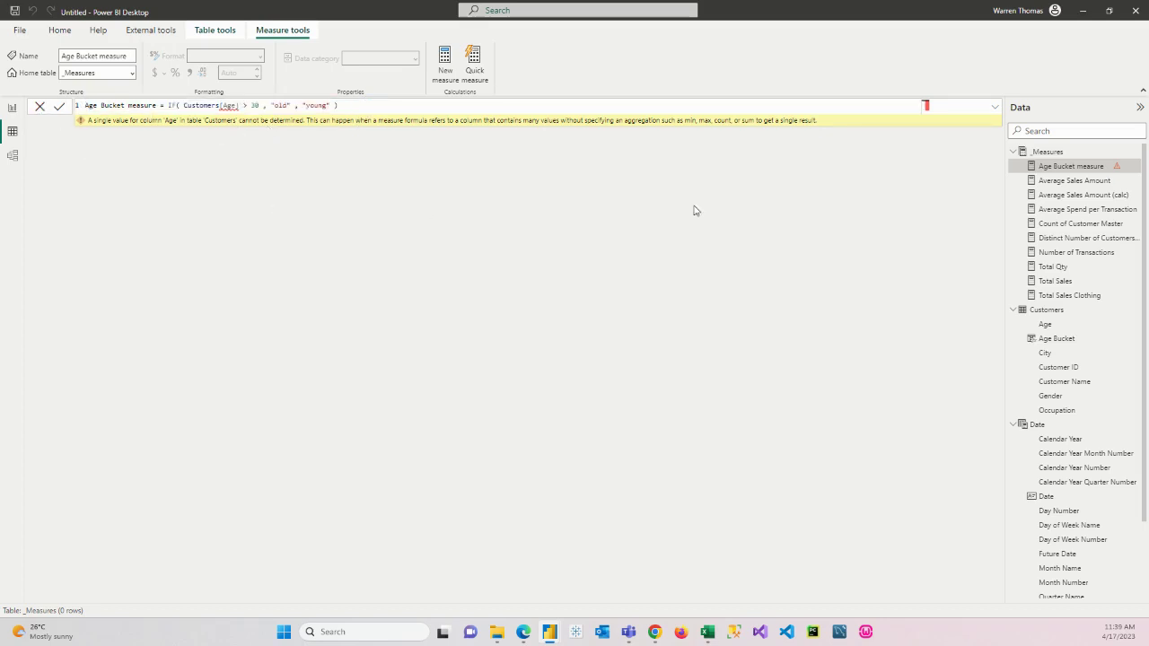
Delete Age Bucket measure from the model
{"action": "left_click", "coordinate": [1133, 167]}
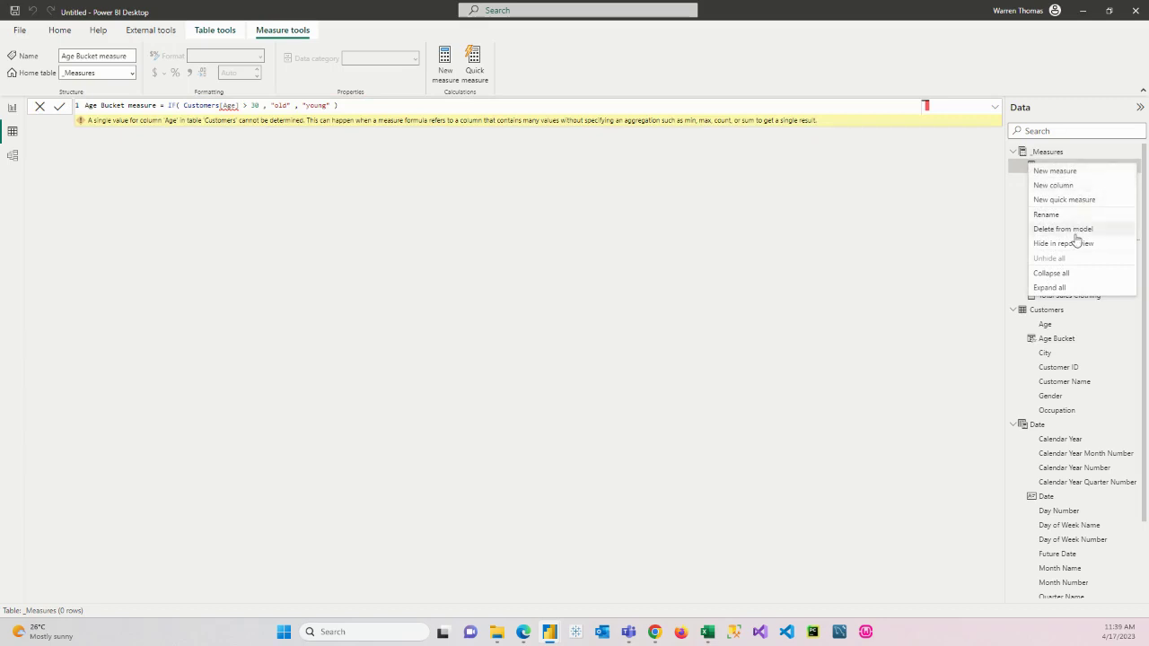
{"action": "left_click", "coordinate": [1065, 230]}
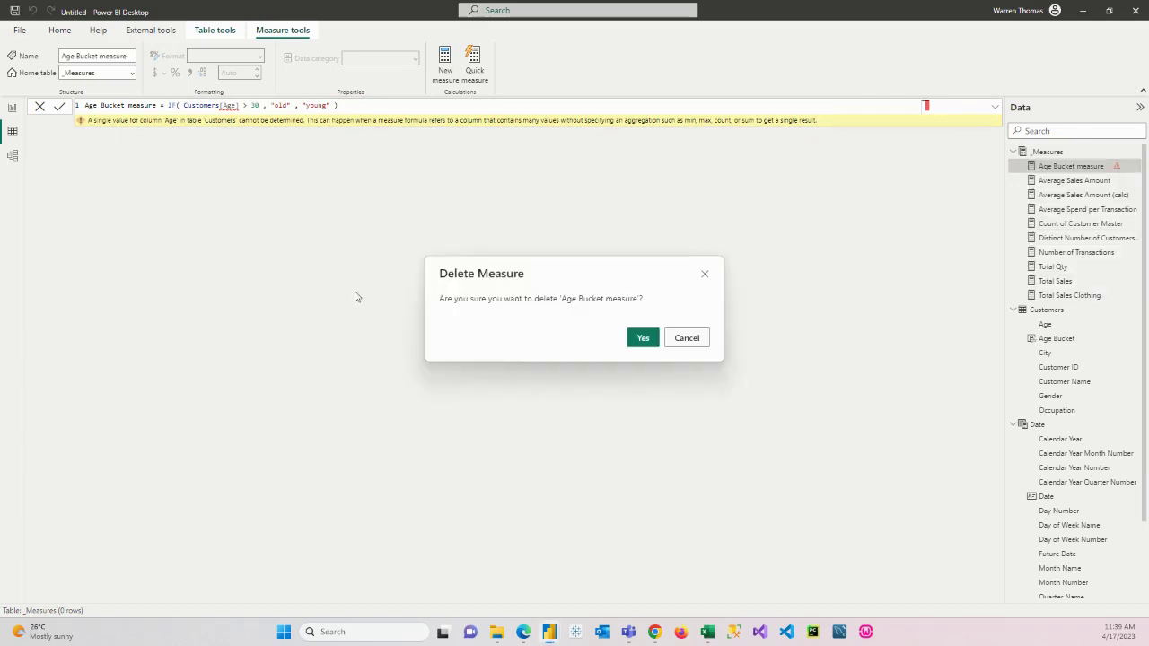
{"action": "left_click", "coordinate": [642, 337]}
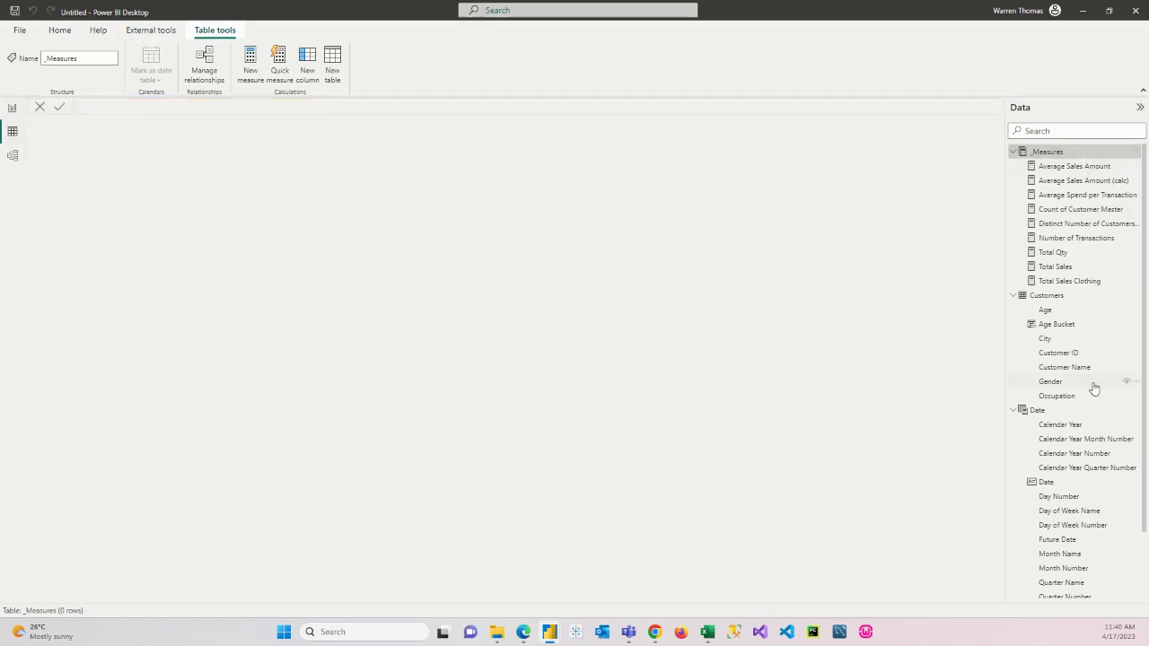
Review the Age Bucket column in the Customers table and return to the Dashboard report page
{"action": "left_click", "coordinate": [1067, 297]}
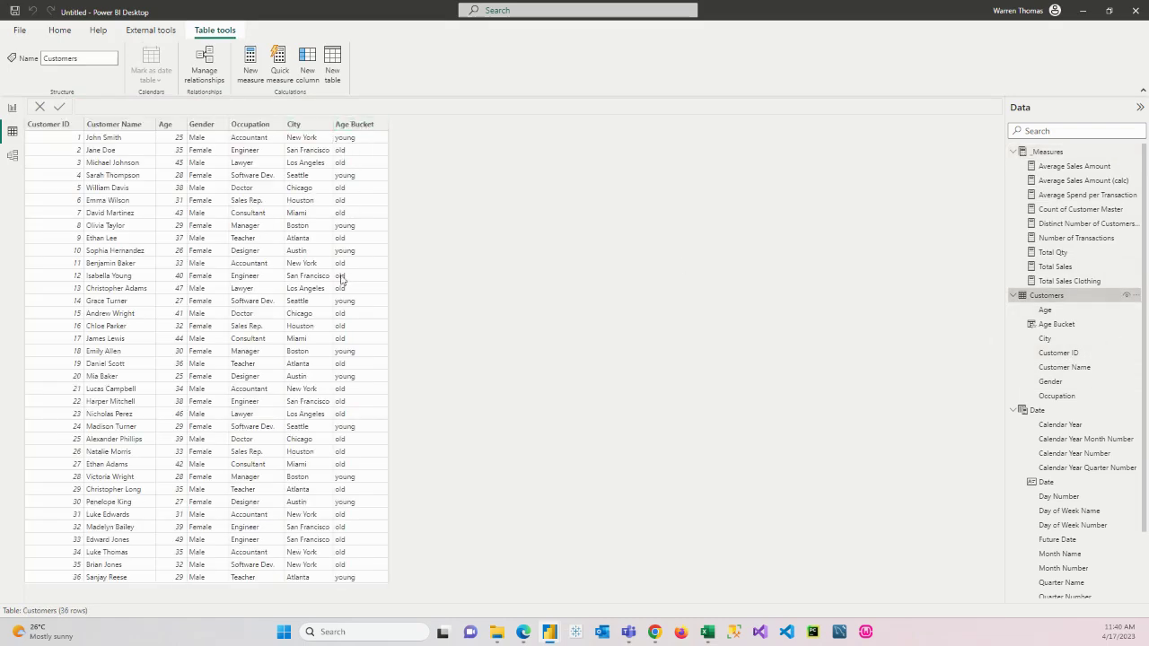
{"action": "left_click", "coordinate": [13, 108]}
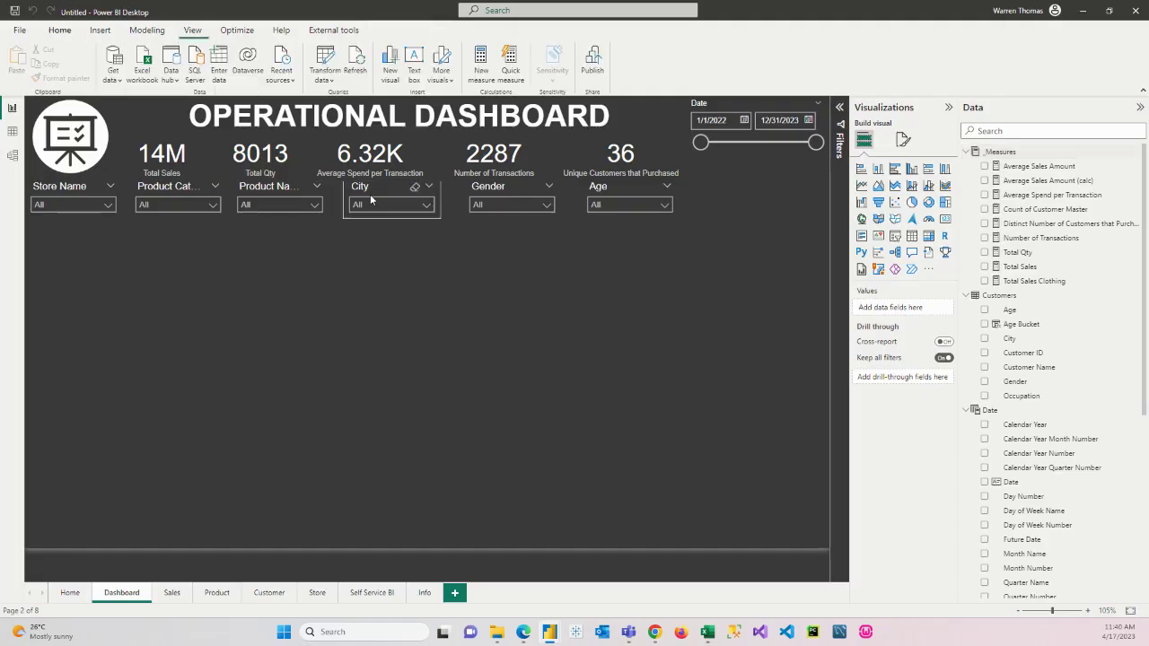
Add a slicer on the Age Bucket field of the Customers table to the Dashboard page
{"action": "left_click", "coordinate": [892, 240]}
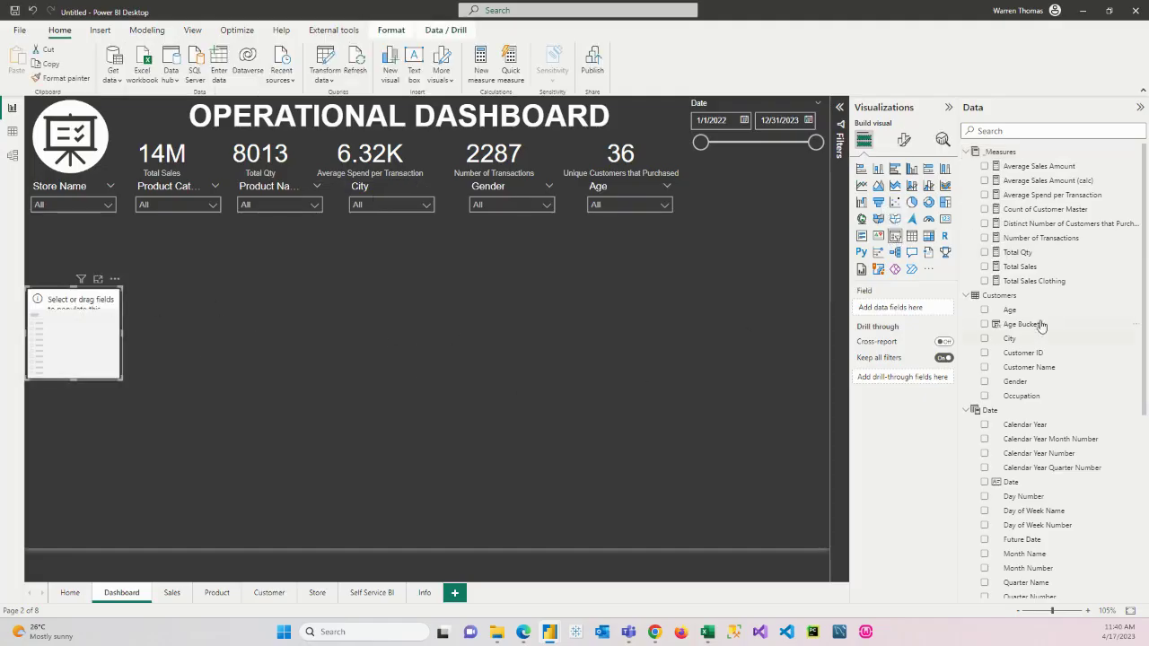
{"action": "scroll", "coordinate": [1030, 447], "scroll_direction": "down", "scroll_amount": 2}
{"action": "scroll", "coordinate": [1030, 447], "scroll_direction": "down", "scroll_amount": 4}
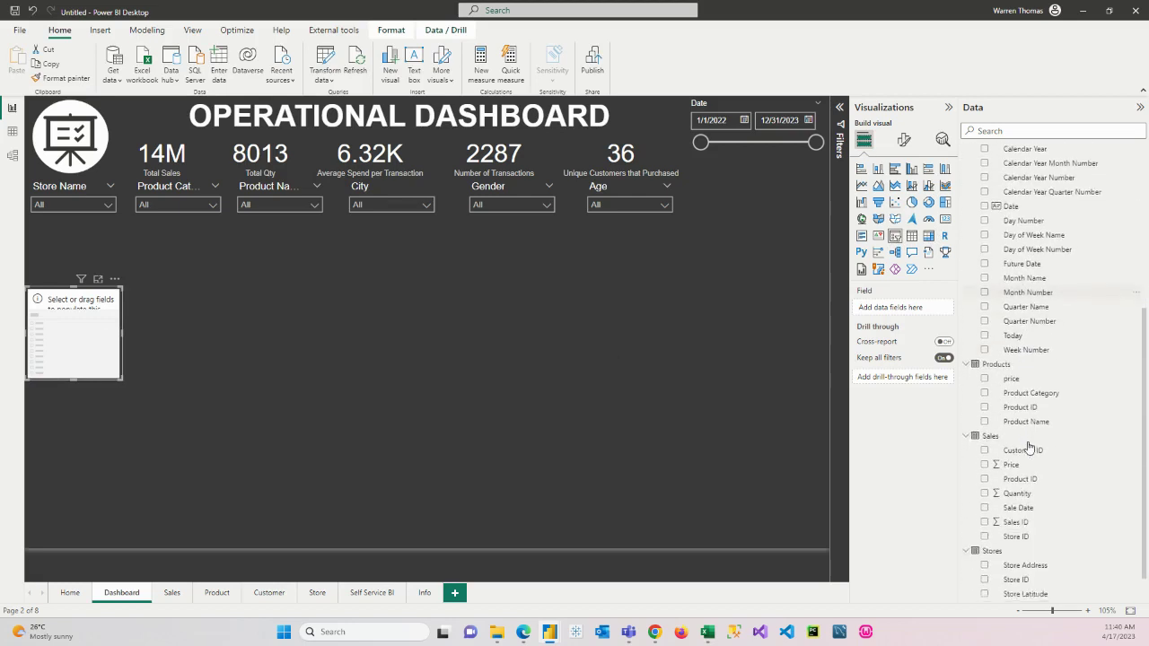
{"action": "scroll", "coordinate": [1029, 447], "scroll_direction": "up", "scroll_amount": 5}
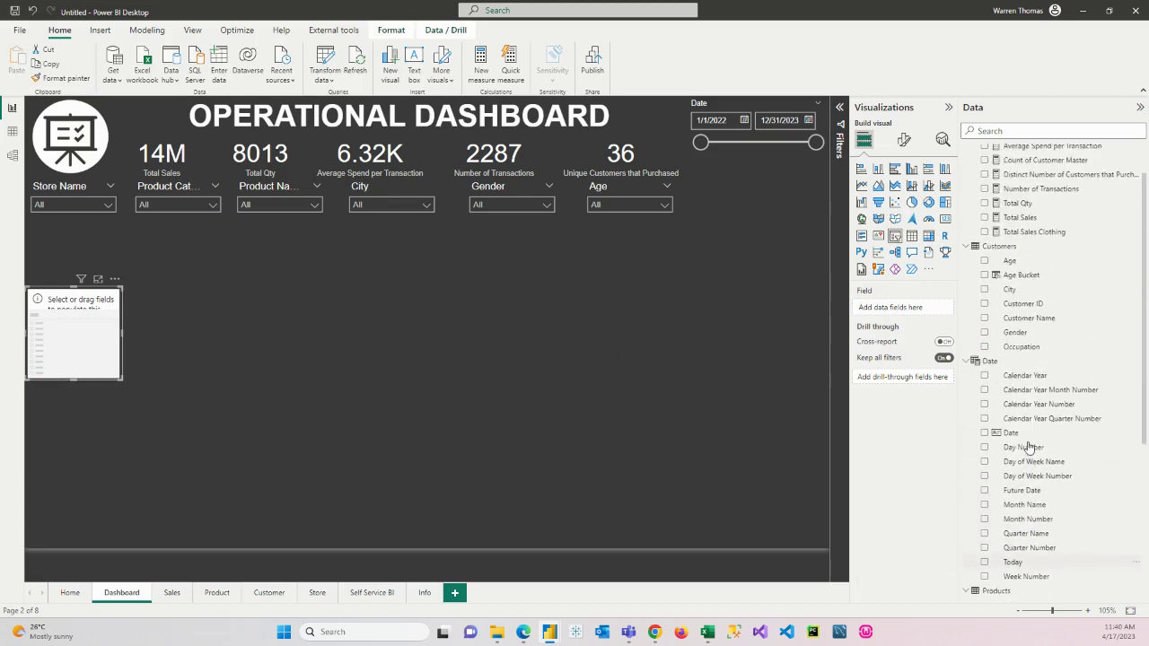
{"action": "left_click_drag", "start_coordinate": [1024, 288], "coordinate": [900, 313]}
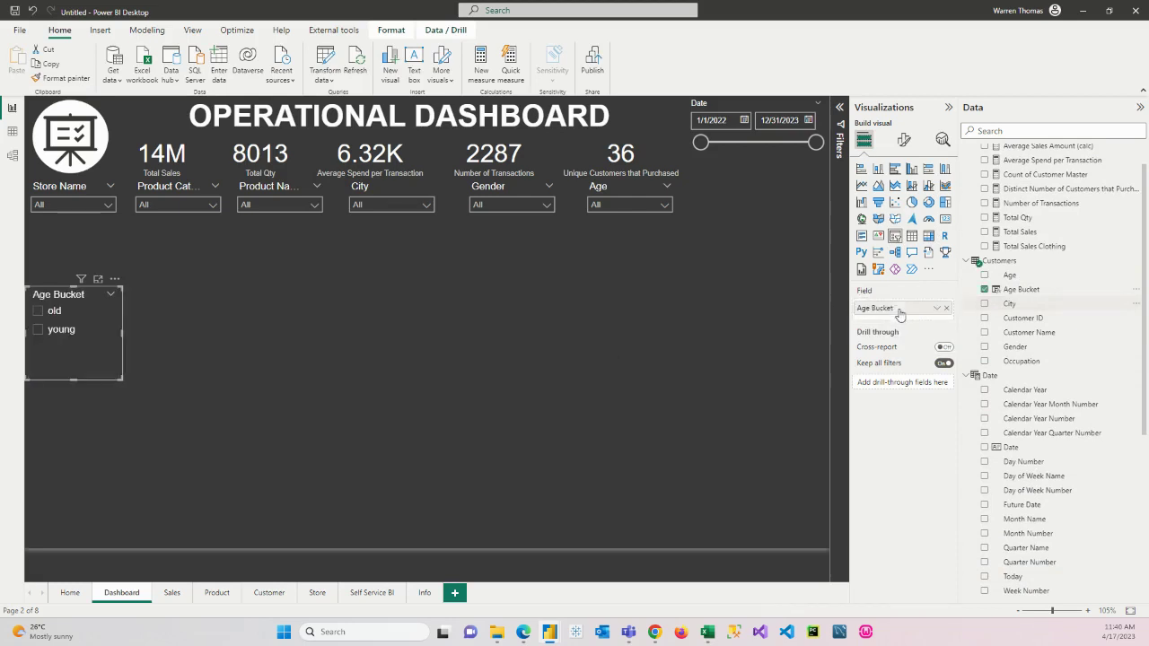
Test the Age Bucket slicer by filtering the dashboard by "old" and by "young" customers
{"action": "left_click", "coordinate": [37, 330]}
{"action": "left_click", "coordinate": [37, 312]}
{"action": "left_click", "coordinate": [37, 330]}
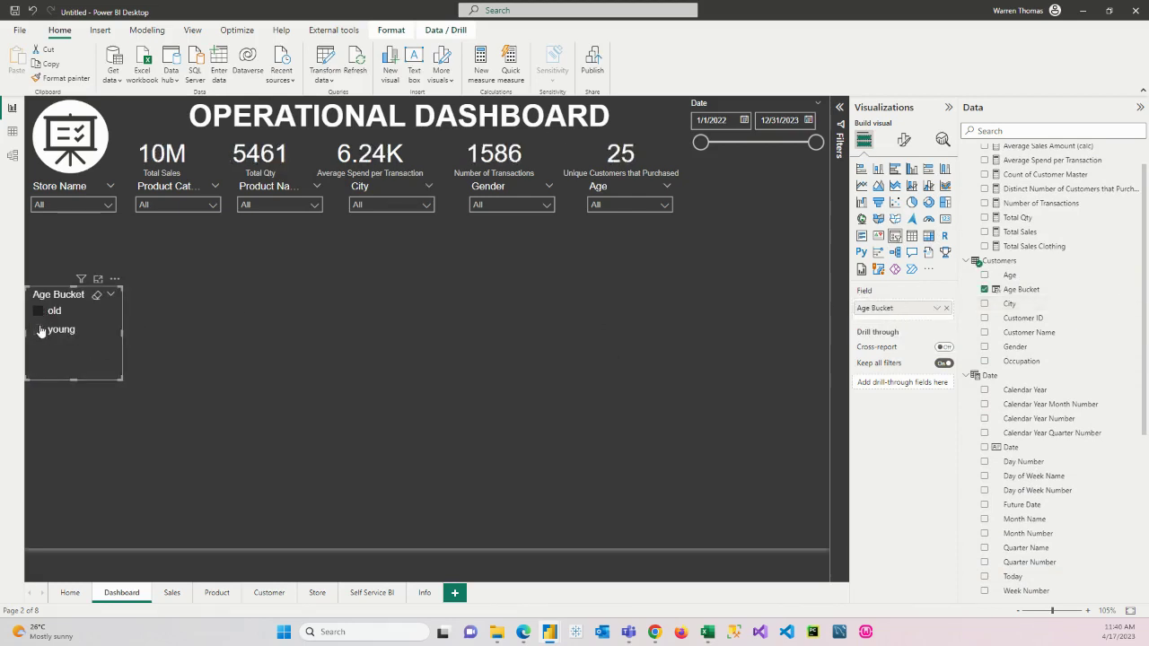
{"action": "left_click", "coordinate": [38, 312]}
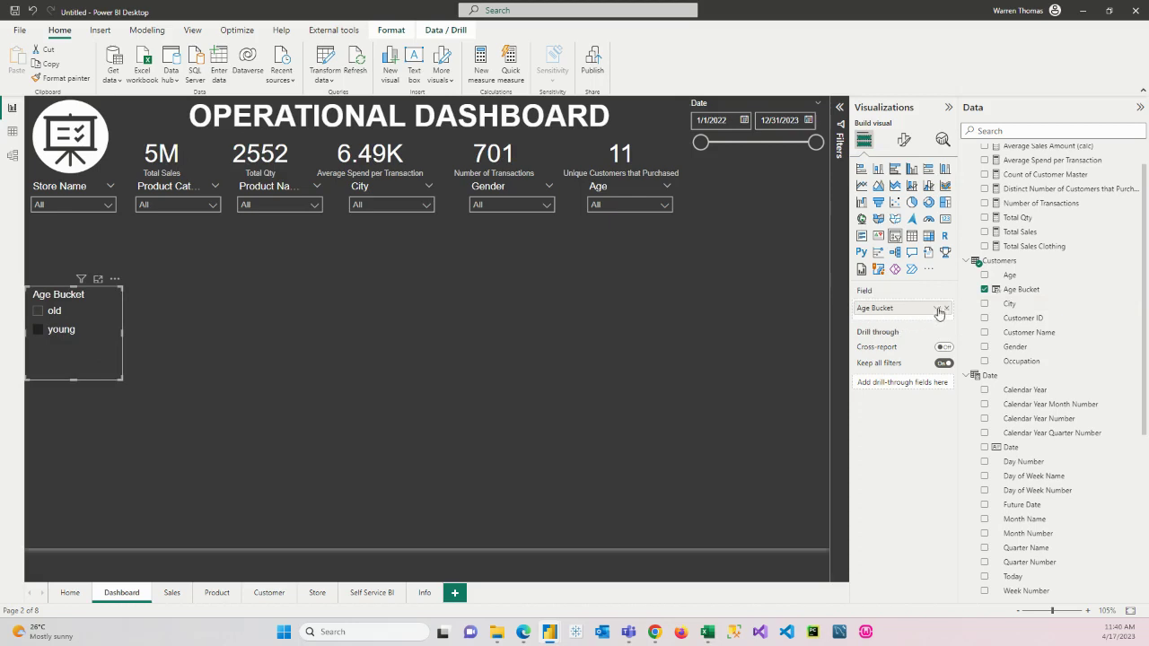
Remove Age Bucket from the slicer, try the Total Sales measure as its field, and delete the slicer
{"action": "left_click", "coordinate": [945, 308]}
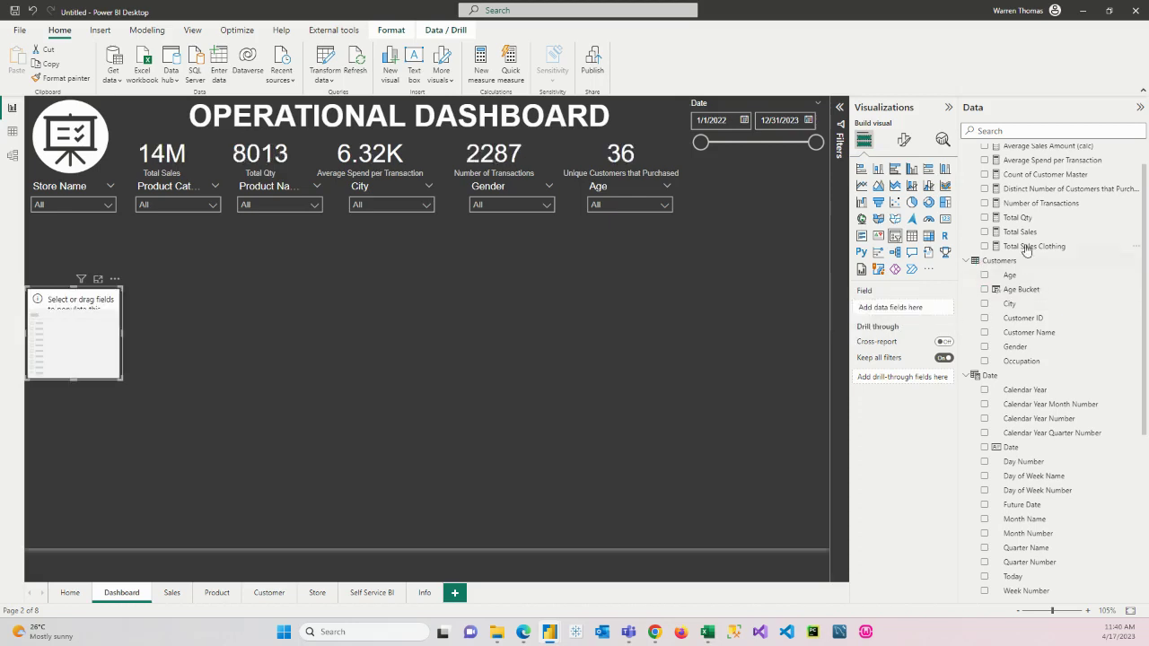
{"action": "left_click_drag", "start_coordinate": [1024, 231], "coordinate": [904, 311]}
{"action": "key", "text": "Delete"}
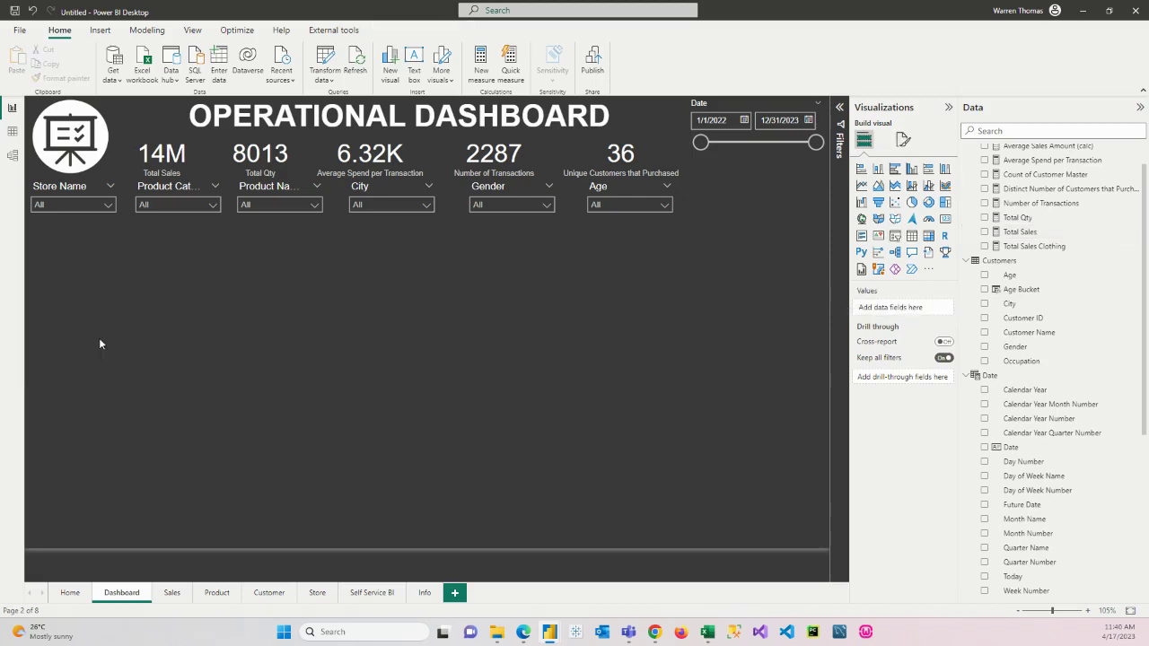
In the Customers table's Age Bucket formula, move the IF expression down to line 4 and comment it out
{"action": "left_click", "coordinate": [12, 131]}
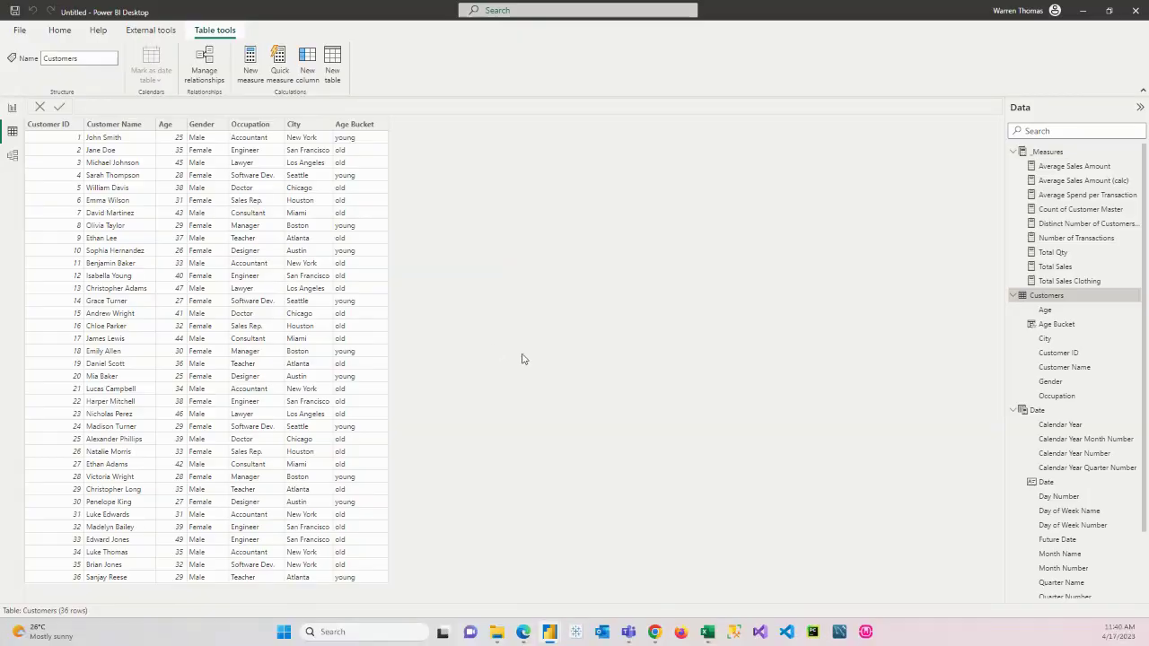
{"action": "left_click", "coordinate": [362, 127]}
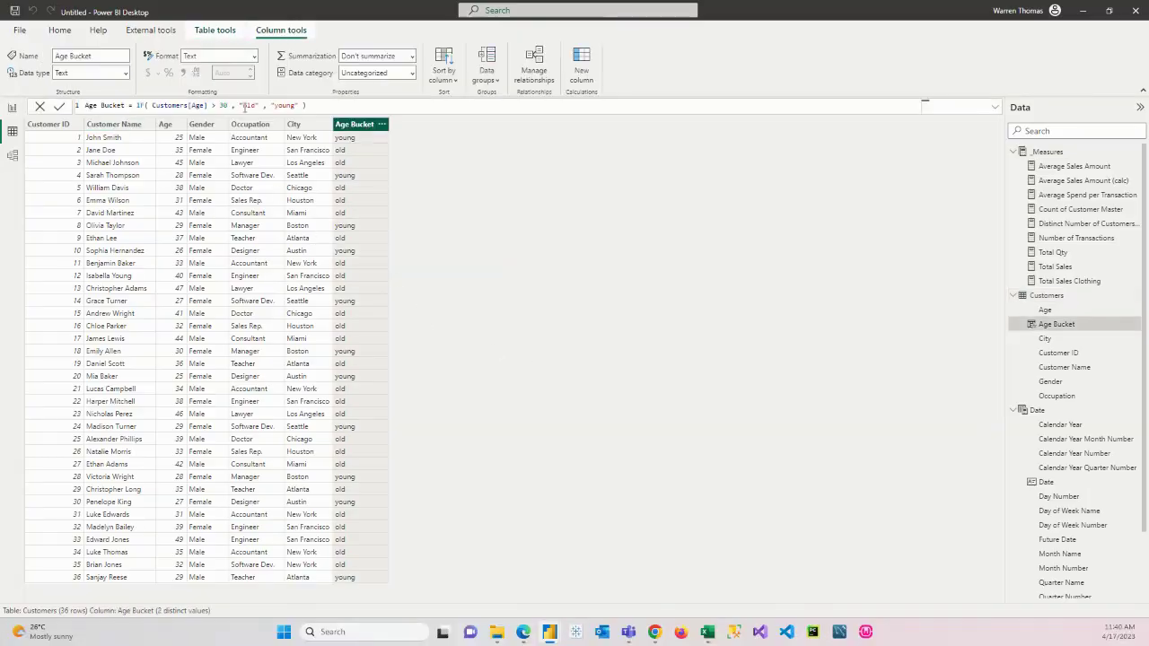
{"action": "double_click", "coordinate": [138, 105]}
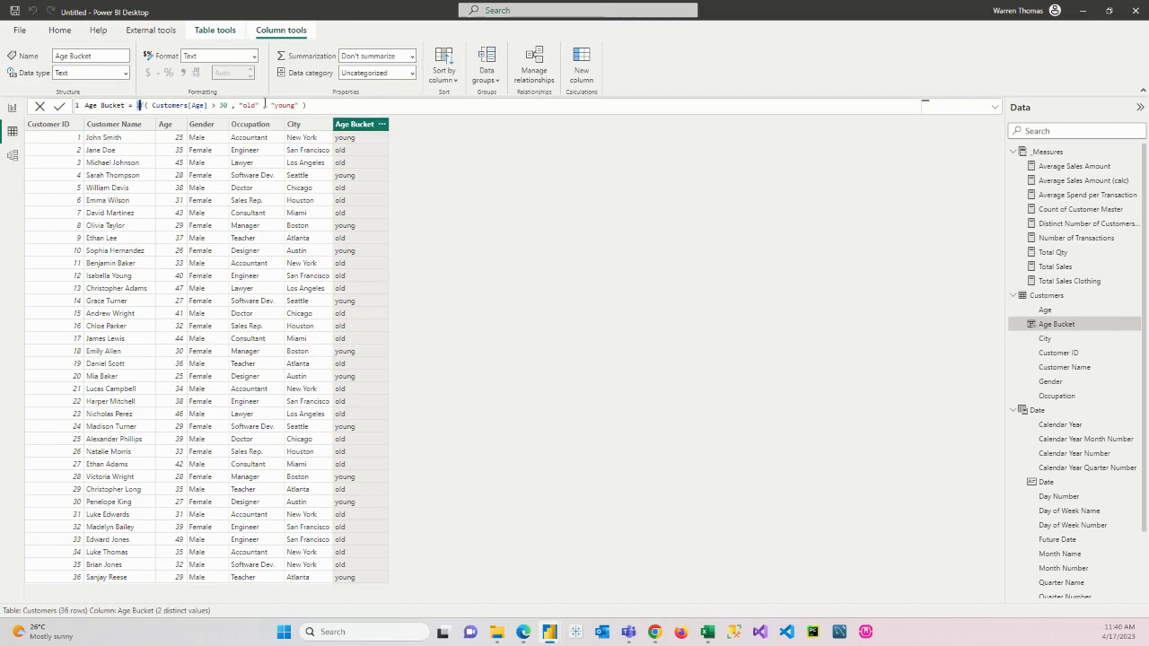
{"action": "left_click_drag", "start_coordinate": [270, 105], "coordinate": [294, 106]}
{"action": "left_click", "coordinate": [138, 106]}
{"action": "key", "text": "shift+Return"}
{"action": "key", "text": "shift+Return"}
{"action": "key", "text": "shift+Return"}
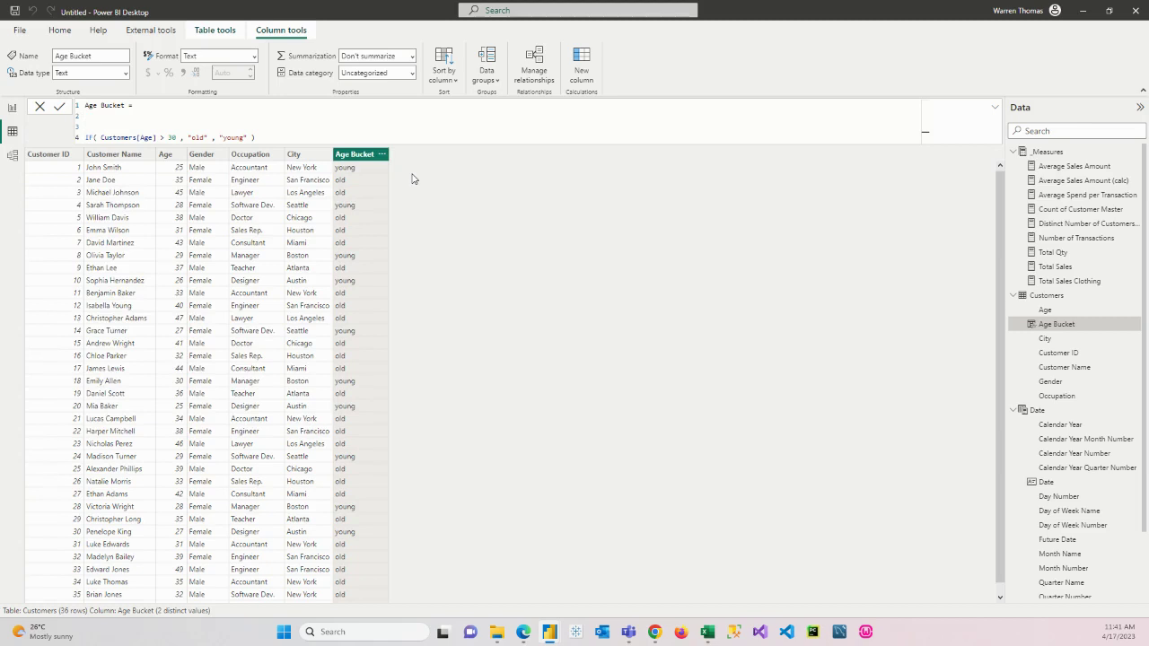
{"action": "type", "text": "//"}
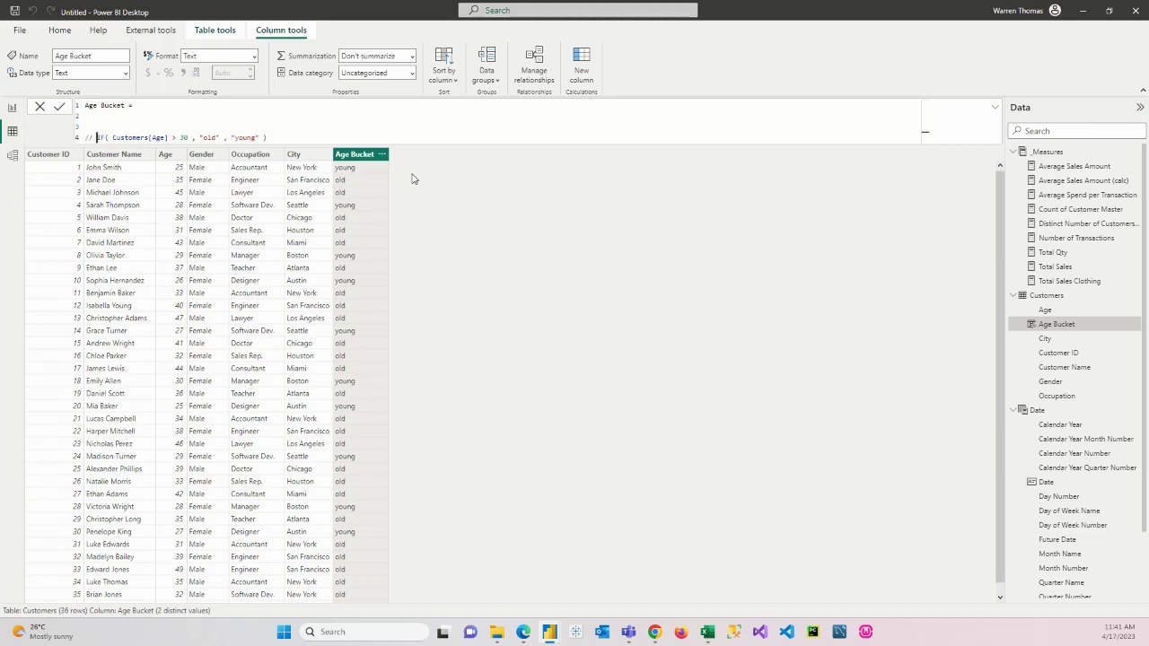
Begin a SWITCH function with TRUE() as its expression on the first line of the Age Bucket formula
{"action": "left_click", "coordinate": [155, 104]}
{"action": "type", "text": "Switc"}
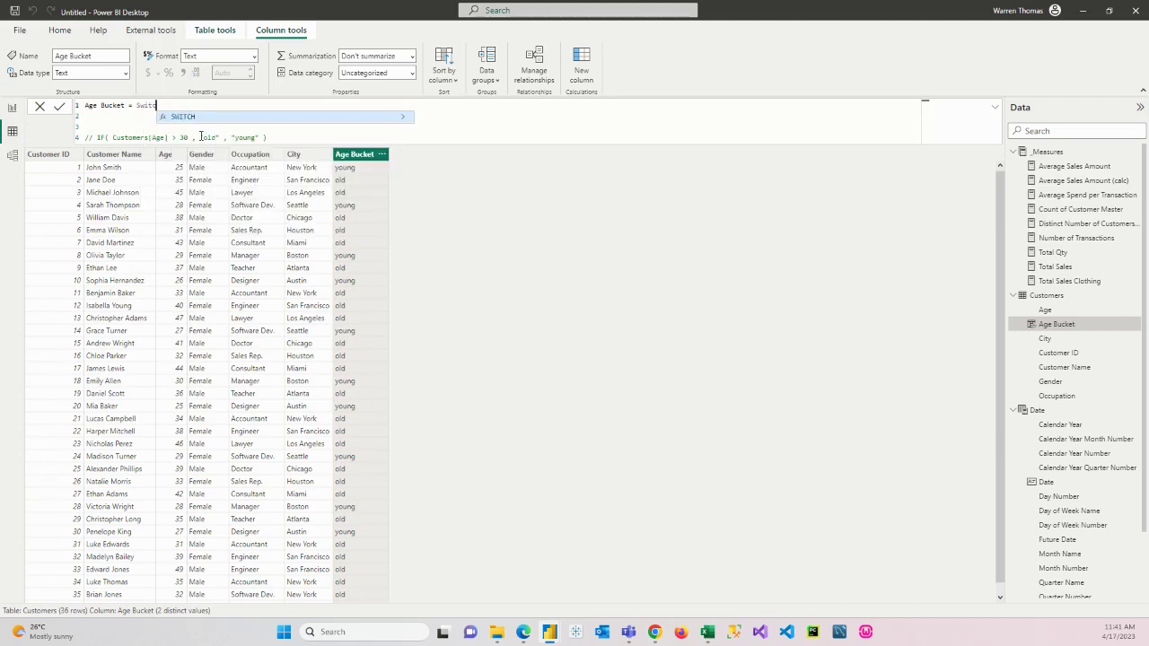
{"action": "key", "text": "Tab"}
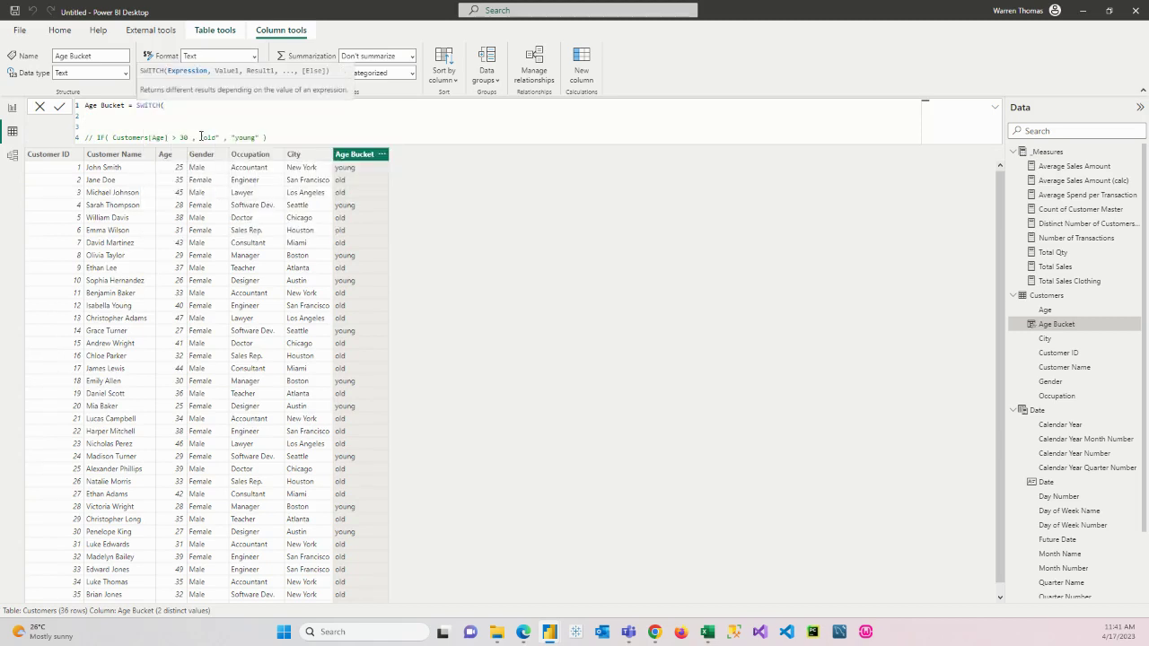
{"action": "type", "text": "True"}
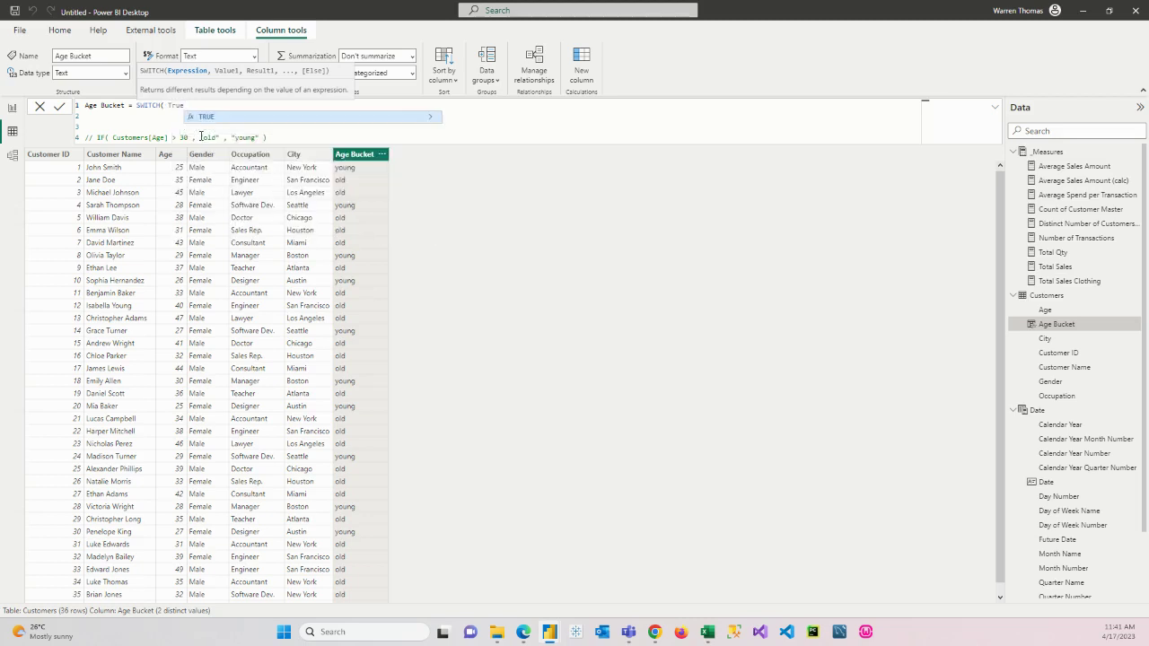
{"action": "key", "text": "Tab"}
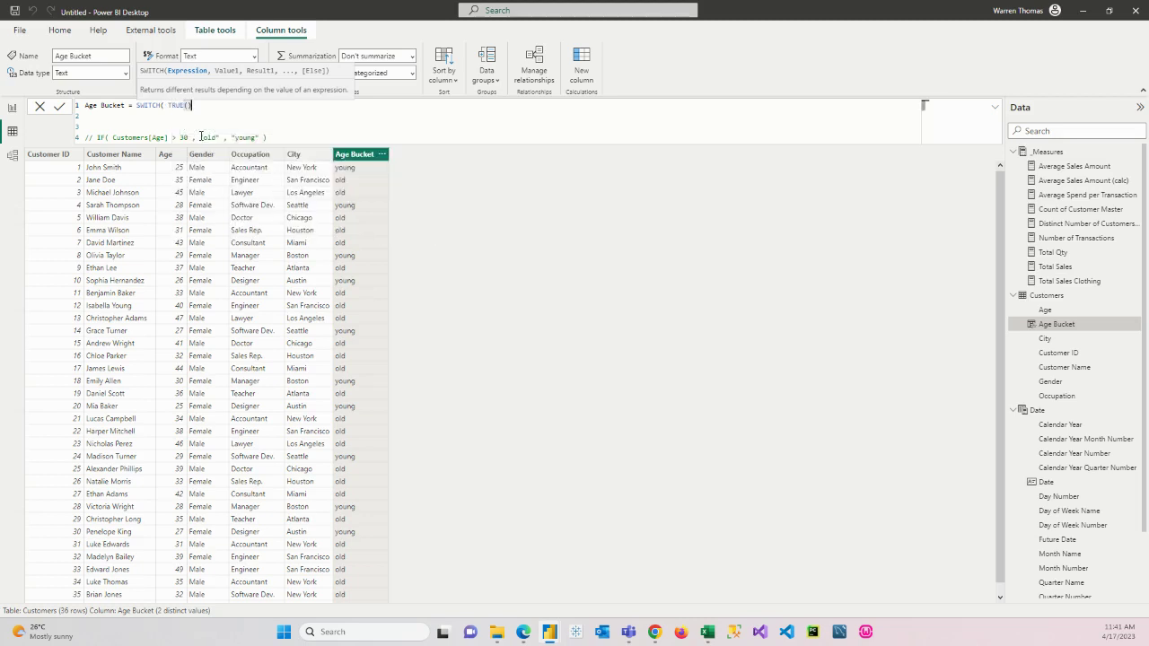
{"action": "type", "text": ","}
{"action": "key", "text": "Return"}
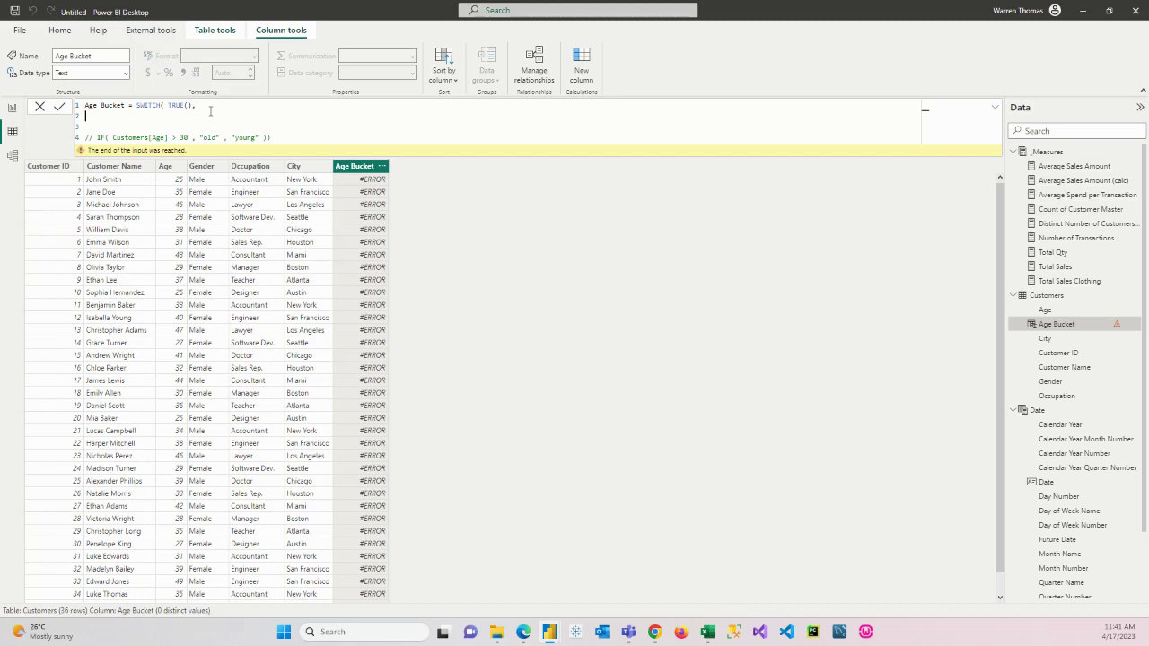
Add the first SWITCH condition, Customers[Age] > 30, with the result "OLD"
{"action": "key", "text": "Tab"}
{"action": "key", "text": "Tab"}
{"action": "type", "text": "CUSTO"}
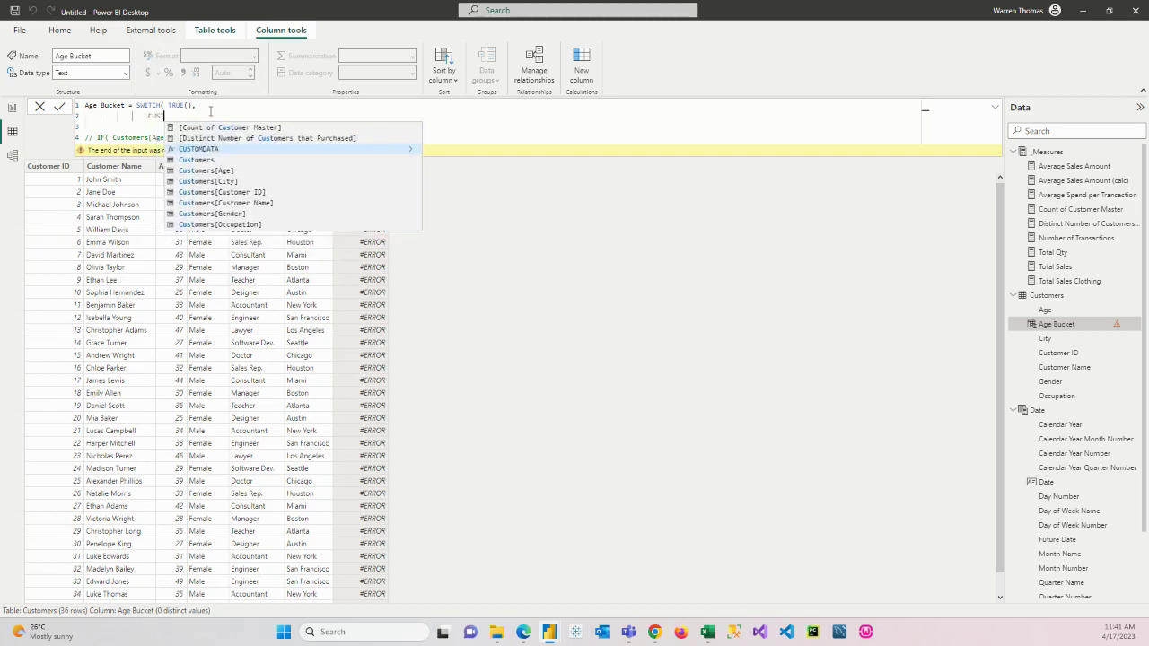
{"action": "key", "text": "Down"}
{"action": "key", "text": "Down"}
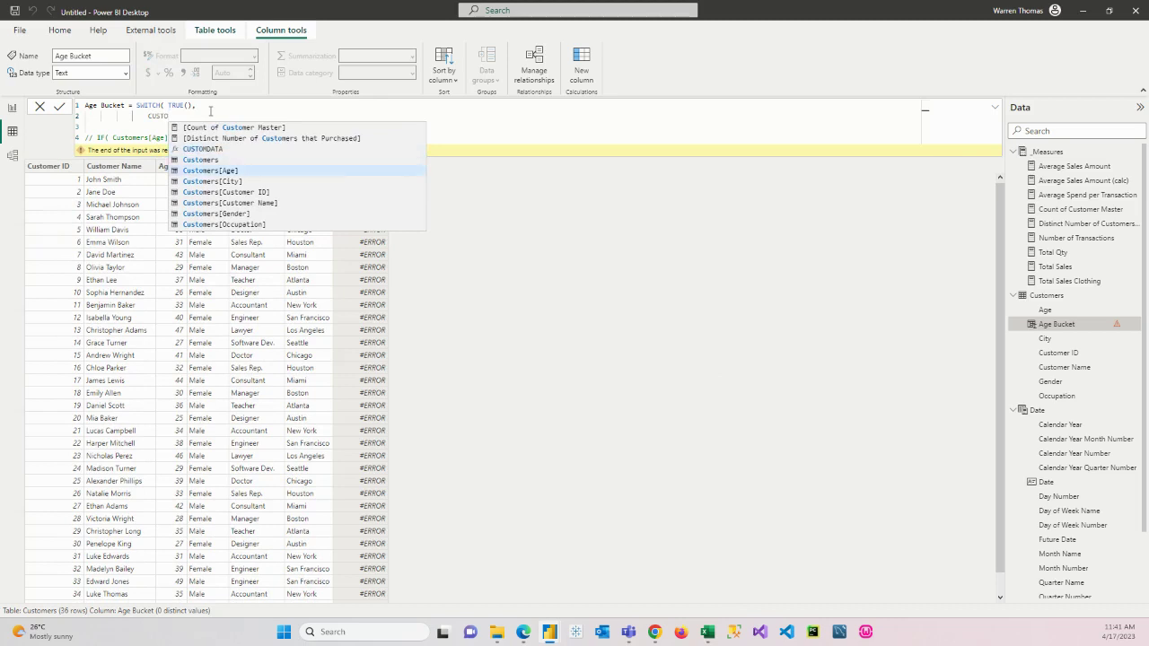
{"action": "key", "text": "Tab"}
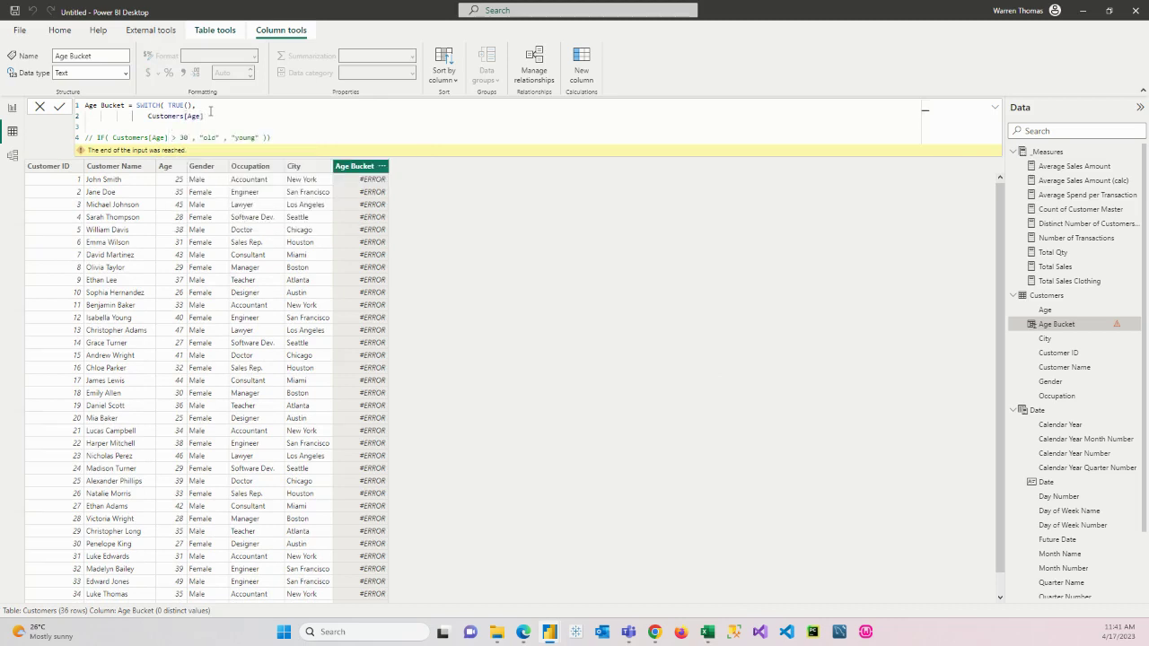
{"action": "type", "text": "> 30 , \"OLD"}
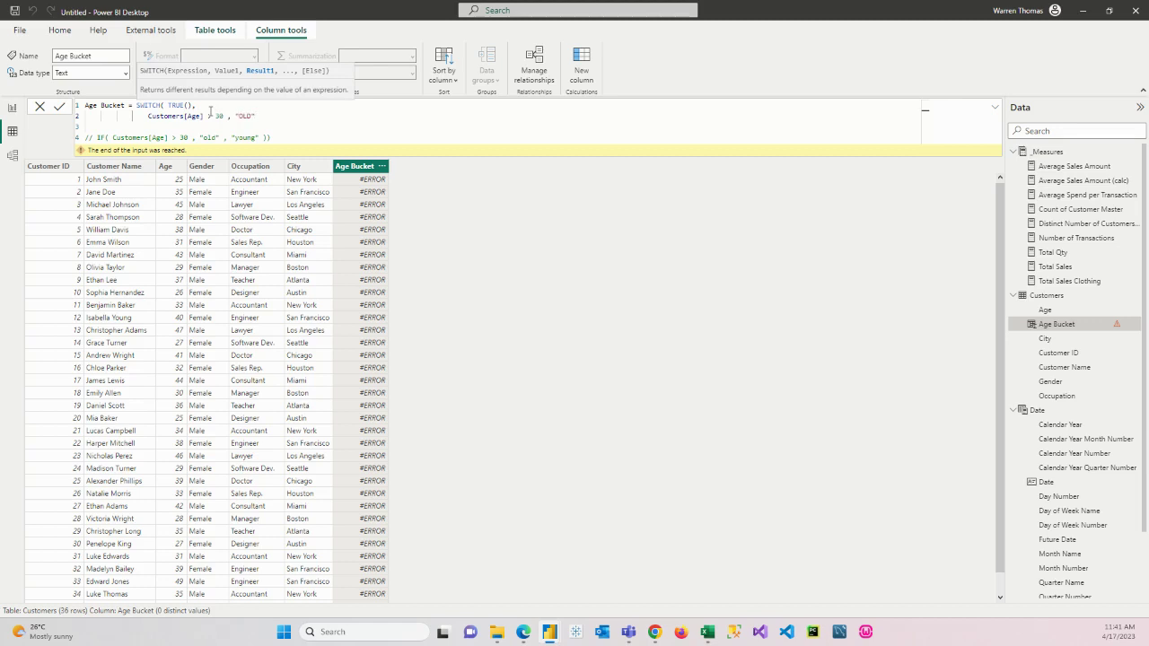
{"action": "type", "text": ","}
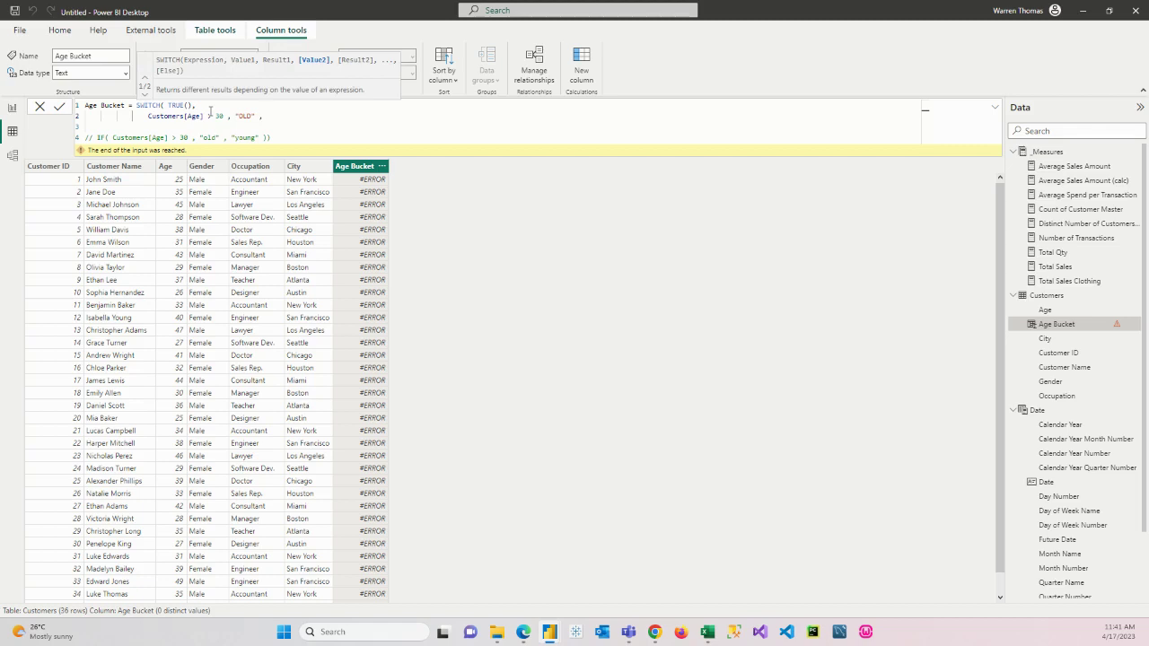
Add a second SWITCH condition on a new line, Customers[Age] > 40, with the result "vERY OLD"
{"action": "key", "text": "shift+Return"}
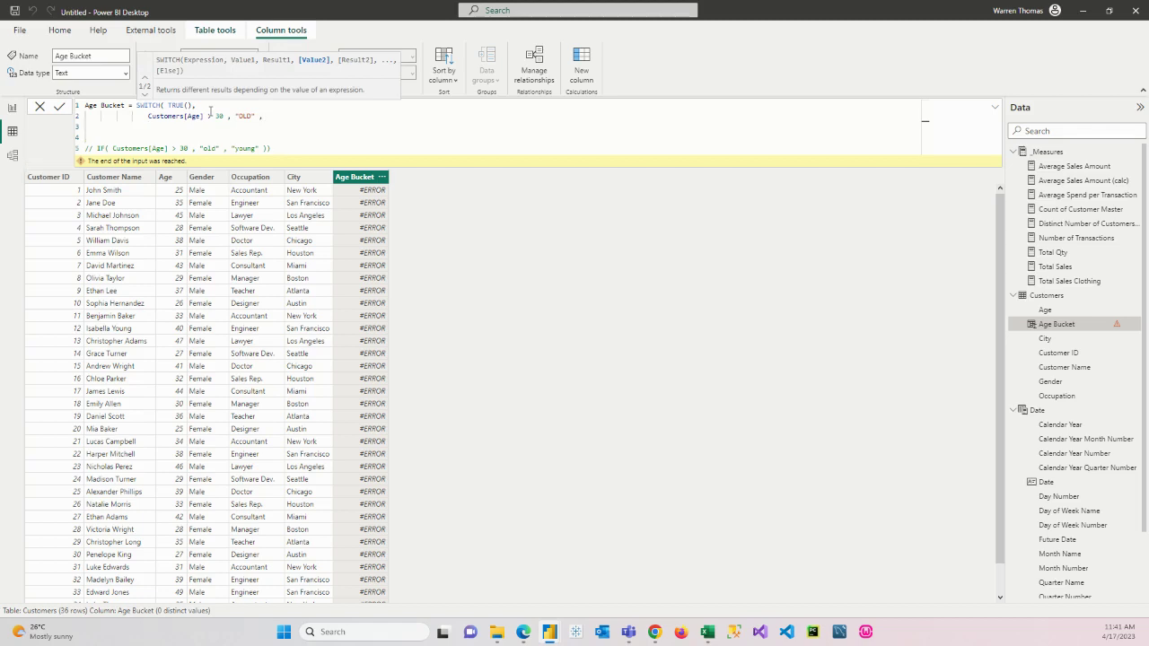
{"action": "type", "text": "CUSTOMER"}
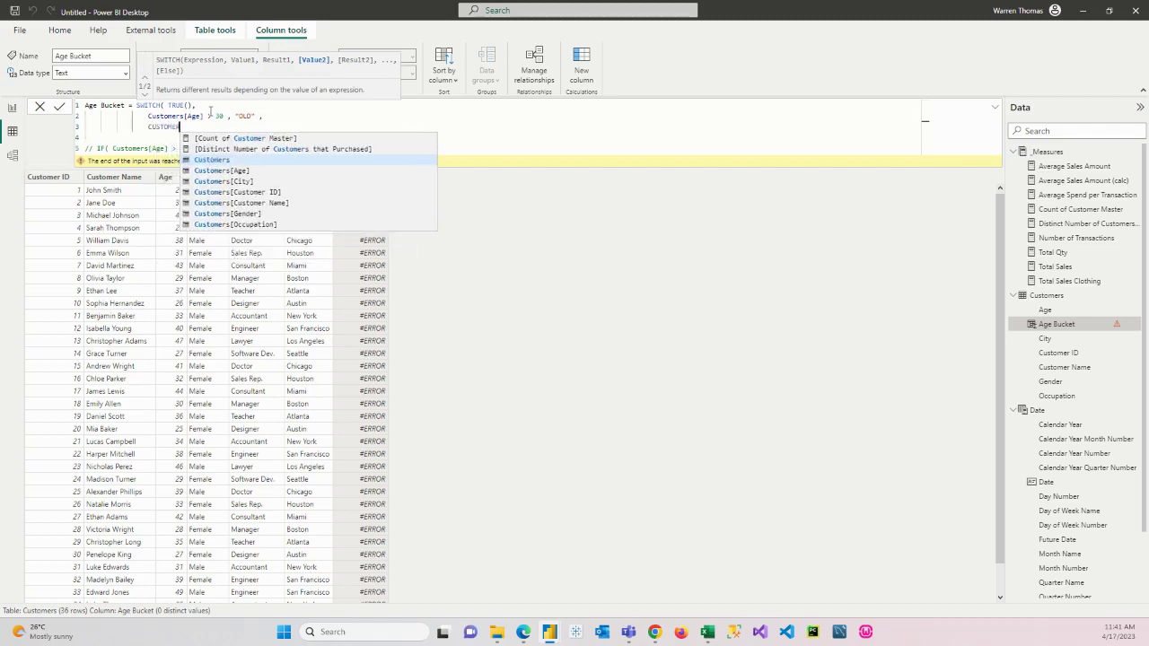
{"action": "left_click", "coordinate": [216, 171]}
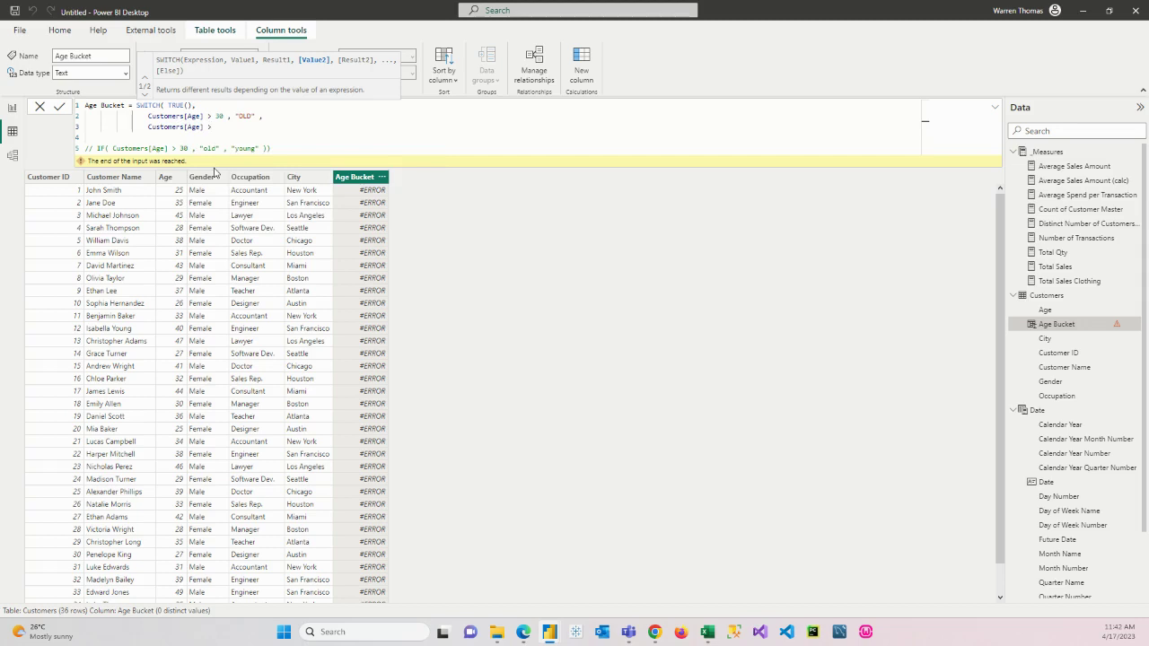
{"action": "type", "text": "> 40 , \""}
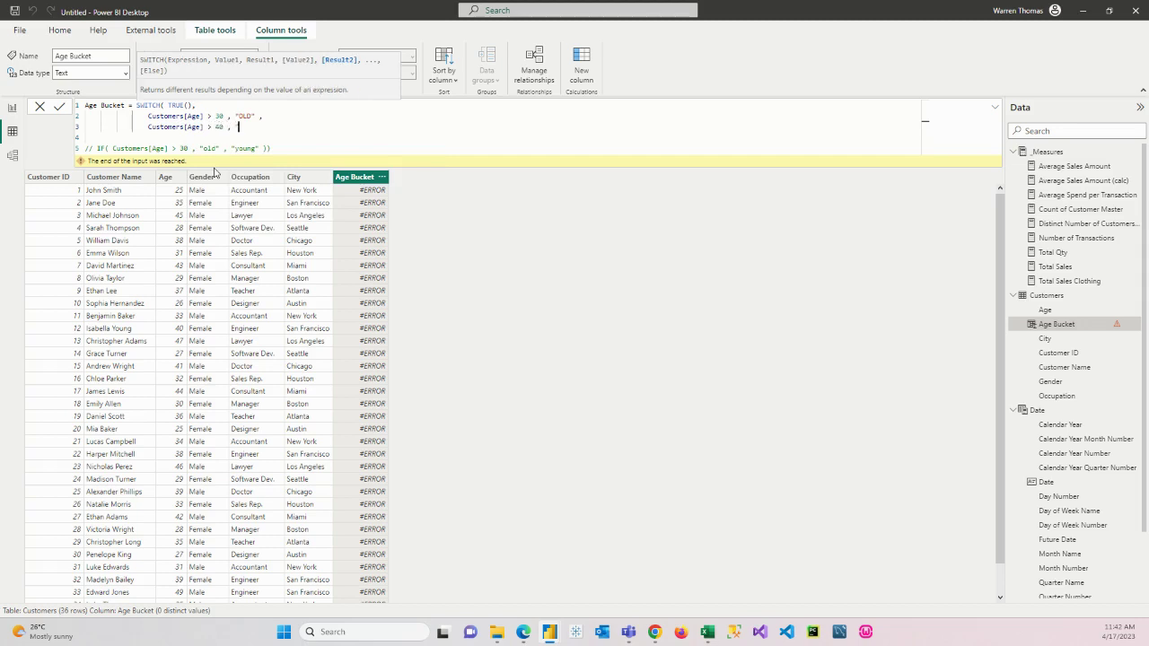
{"action": "type", "text": "VERY OLD\","}
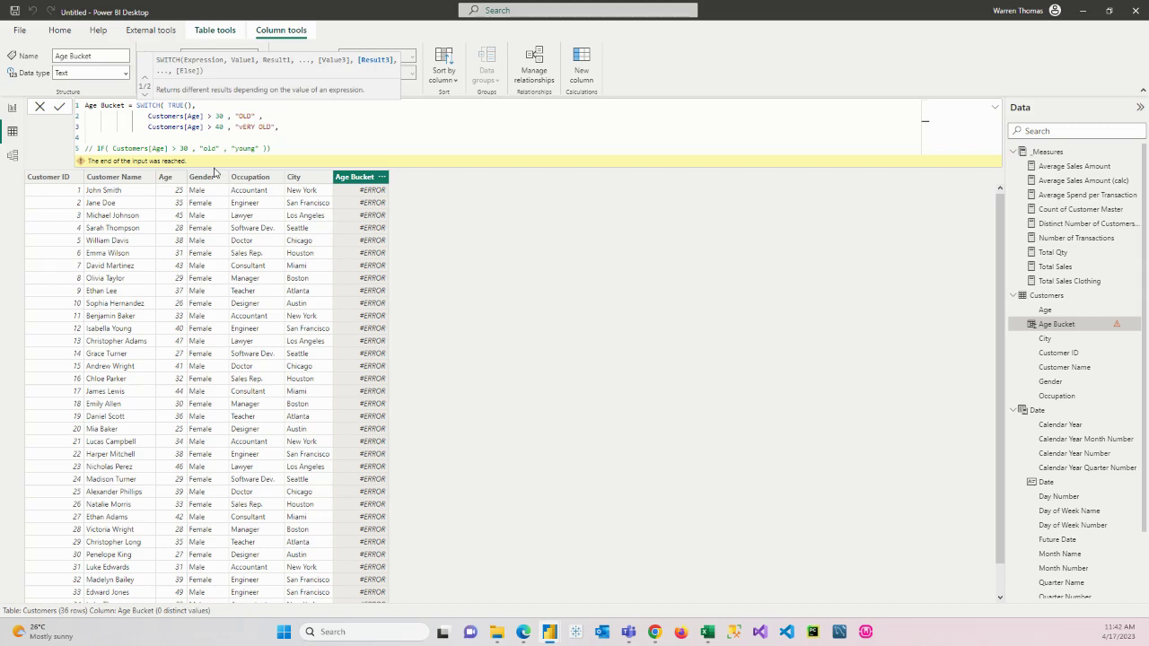
End the SWITCH function directly after the "vERY OLD" result with a closing parenthesis and commit the Age Bucket formula
{"action": "key", "text": "Return"}
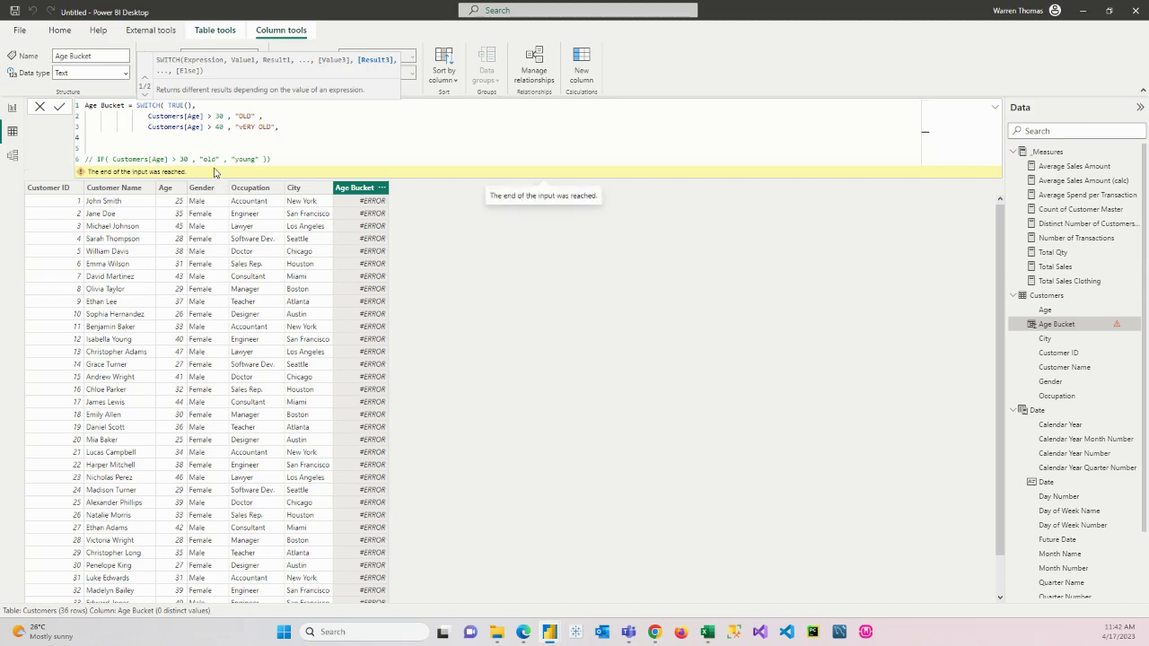
{"action": "type", "text": ","}
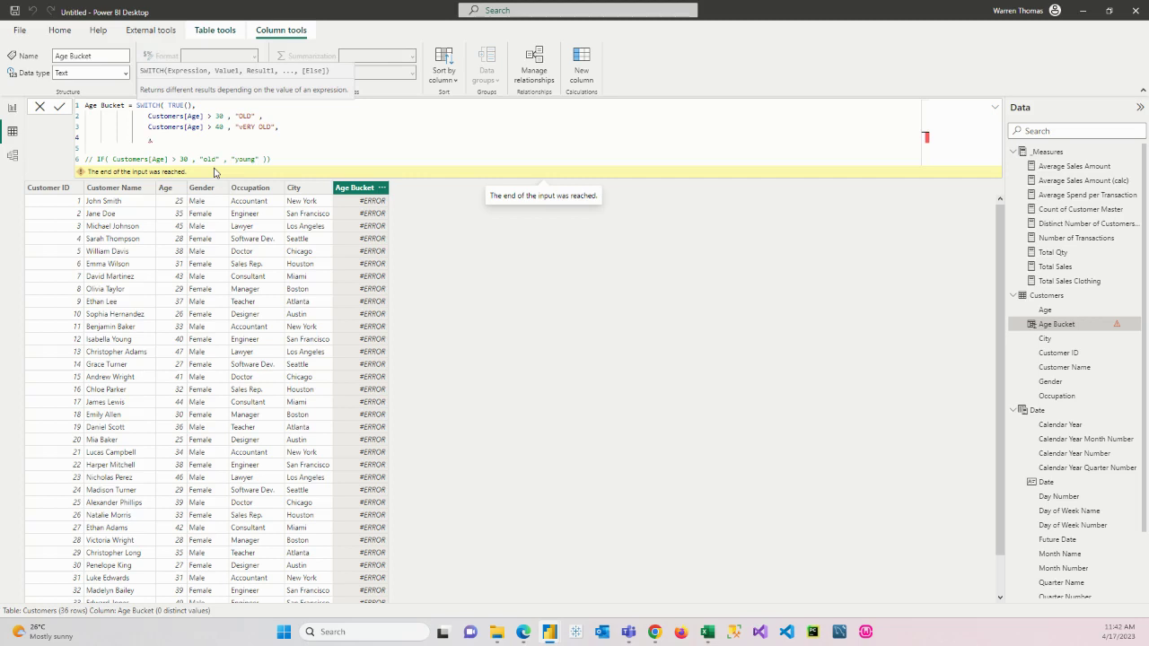
{"action": "key", "text": "BackSpace"}
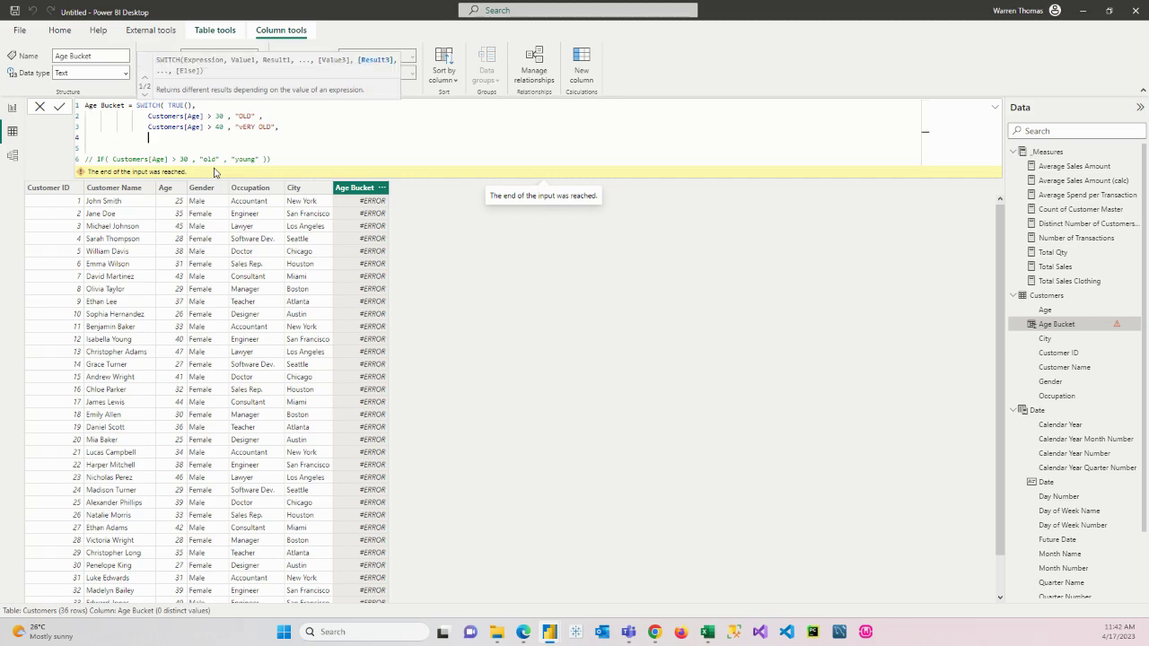
{"action": "key", "text": "BackSpace"}
{"action": "key", "text": "BackSpace"}
{"action": "key", "text": "BackSpace"}
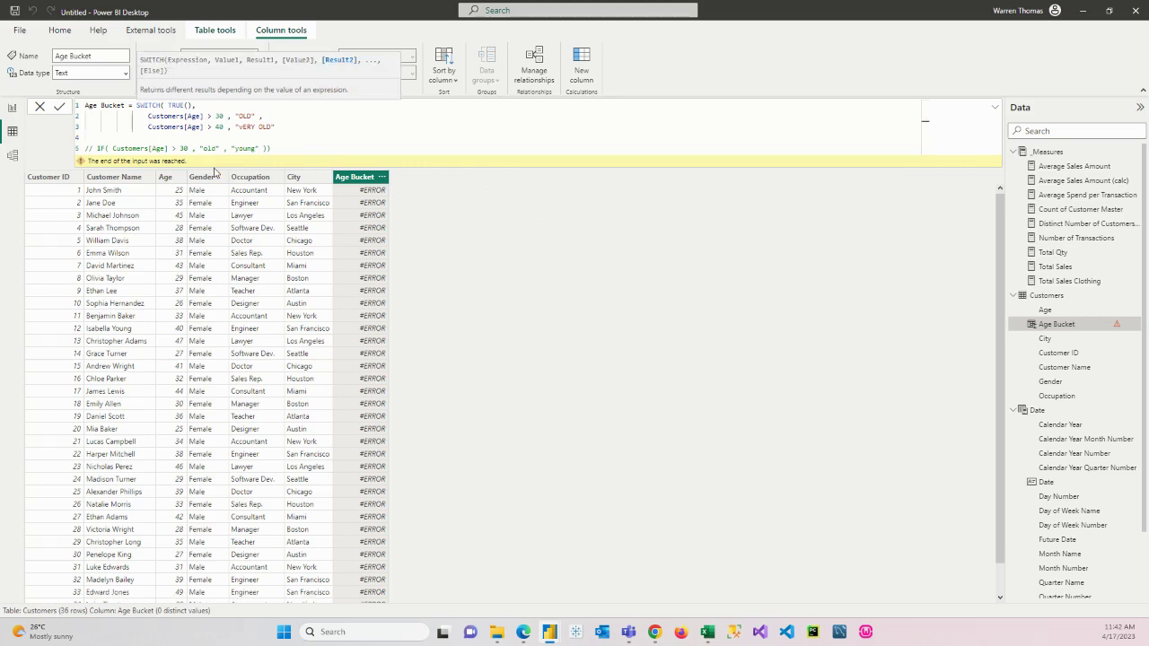
{"action": "type", "text": ")"}
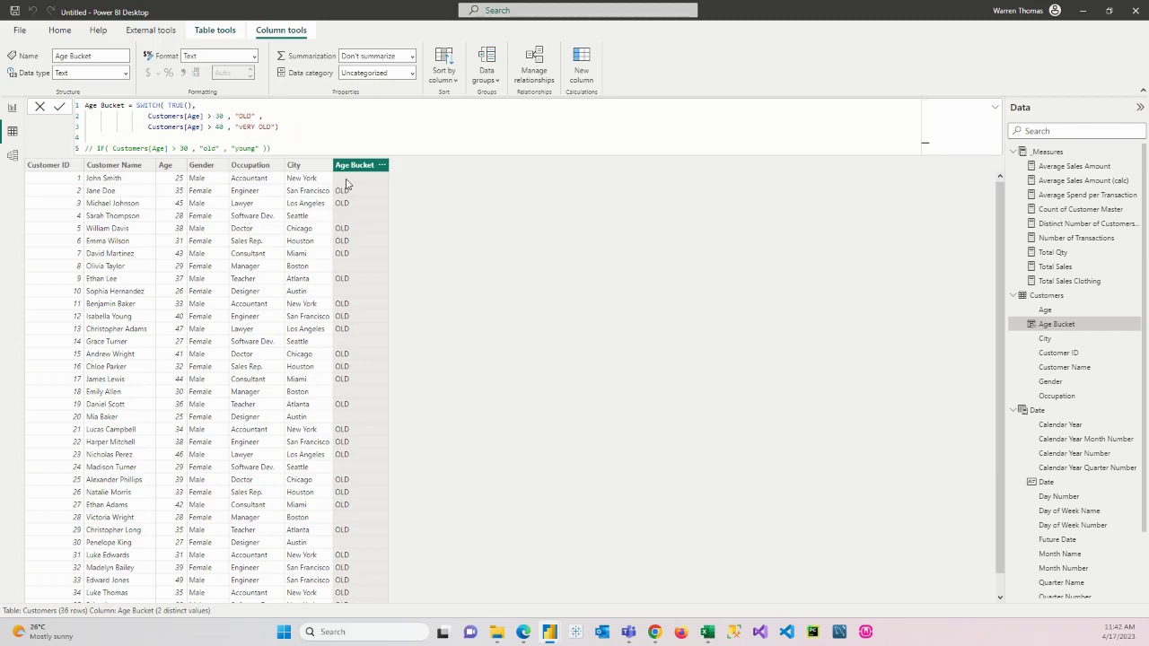
Change the second SWITCH condition to Customers[Age] < 40 with the result "yOUNG" and commit the Age Bucket formula
{"action": "scroll", "coordinate": [366, 369], "scroll_direction": "down", "scroll_amount": 1}
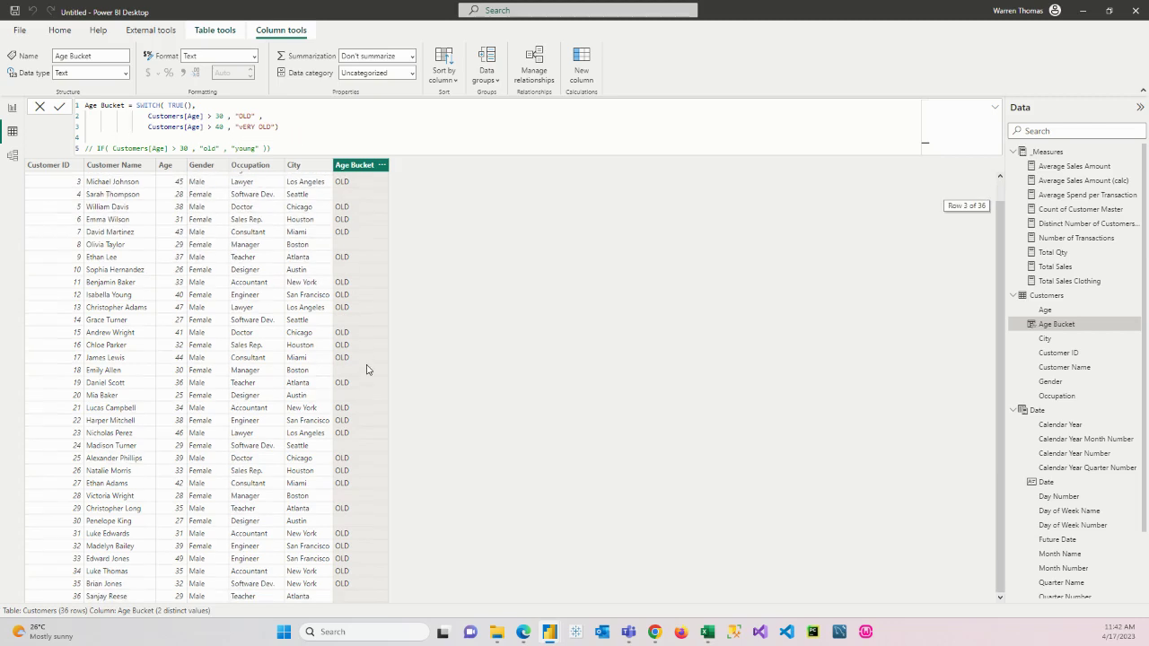
{"action": "left_click", "coordinate": [382, 167]}
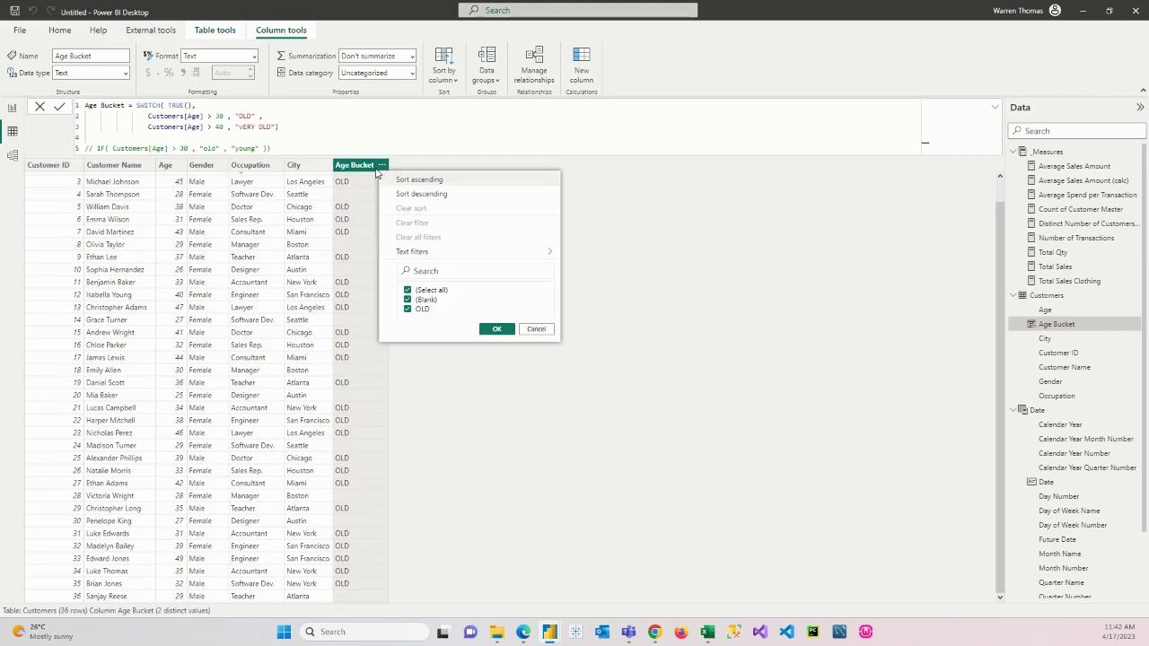
{"action": "left_click", "coordinate": [215, 131]}
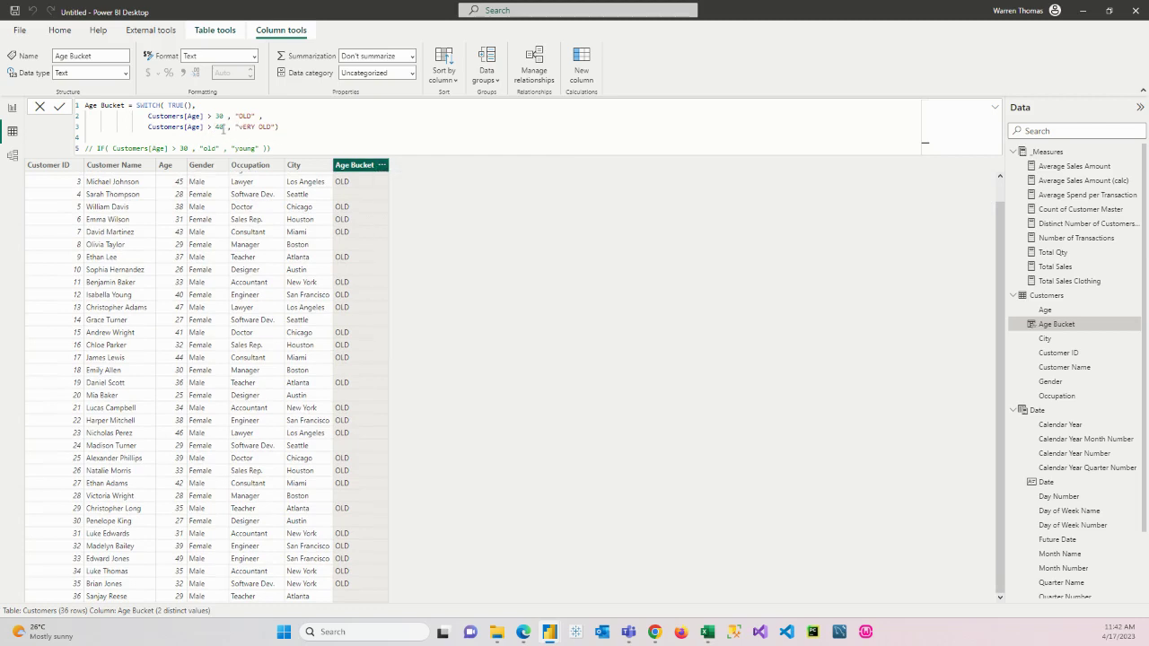
{"action": "left_click", "coordinate": [211, 123]}
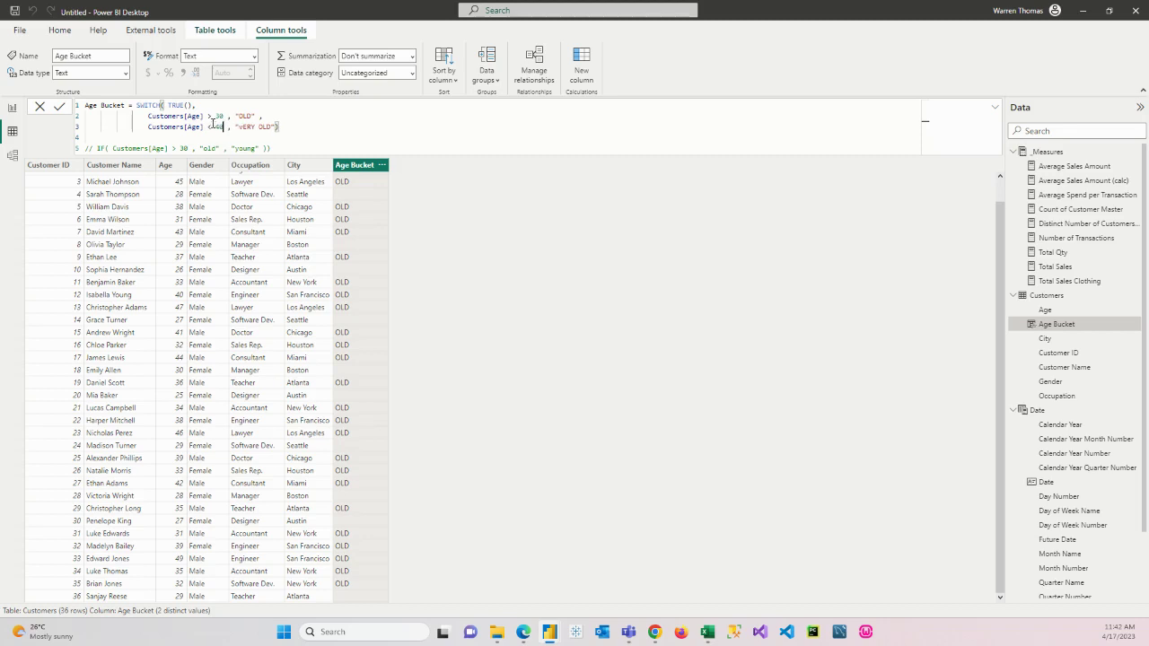
{"action": "key", "text": "Delete"}
{"action": "key", "text": "Delete"}
{"action": "key", "text": "Delete"}
{"action": "key", "text": "Delete"}
{"action": "key", "text": "Delete"}
{"action": "key", "text": "Delete"}
{"action": "key", "text": "Delete"}
{"action": "key", "text": "Delete"}
{"action": "key", "text": "Delete"}
{"action": "key", "text": "Delete"}
{"action": "type", "text": "\"YOUNG"}
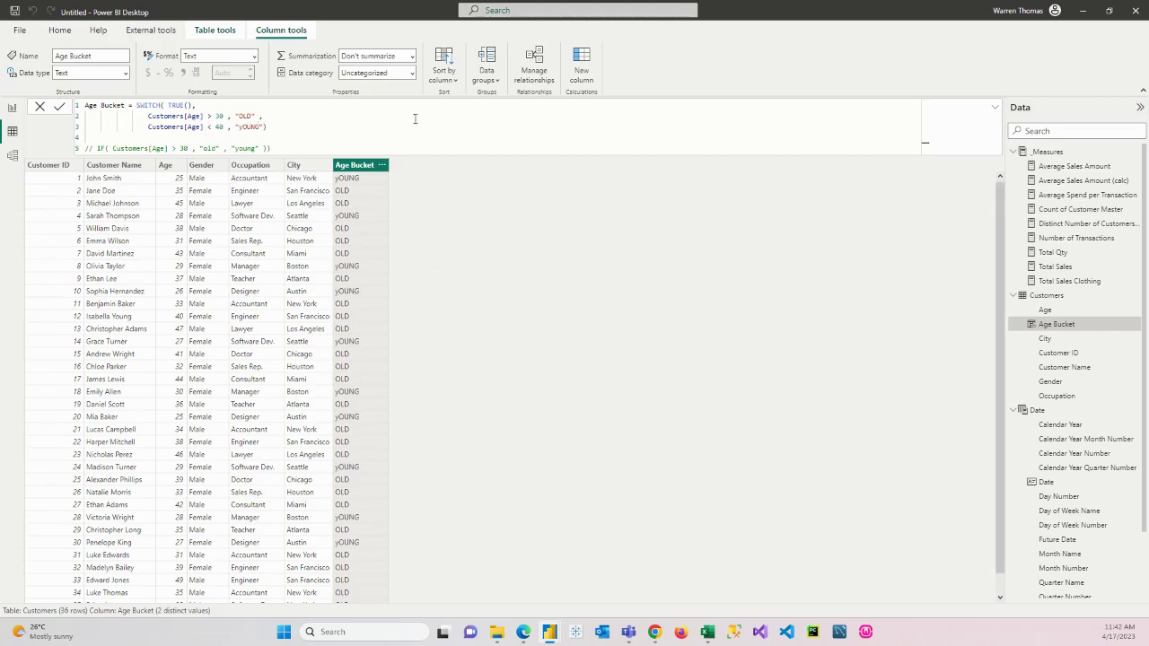
Replace the expression and commented IF line with a SWITCH( True(), ...) labelling Customers[Age] up to 20, 20 to 30, 30 to 40 and over 40
{"action": "scroll", "coordinate": [323, 470], "scroll_direction": "down", "scroll_amount": 1}
{"action": "scroll", "coordinate": [334, 453], "scroll_direction": "up", "scroll_amount": 1}
{"action": "left_click_drag", "start_coordinate": [97, 148], "coordinate": [271, 148]}
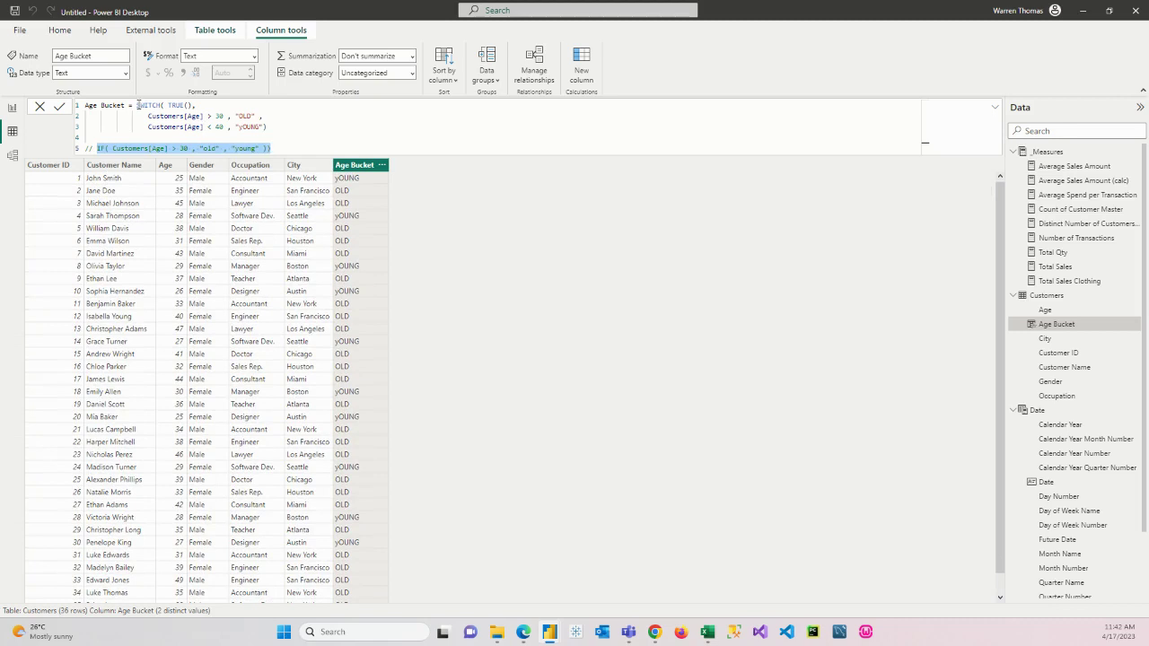
{"action": "left_click_drag", "start_coordinate": [136, 105], "coordinate": [265, 139]}
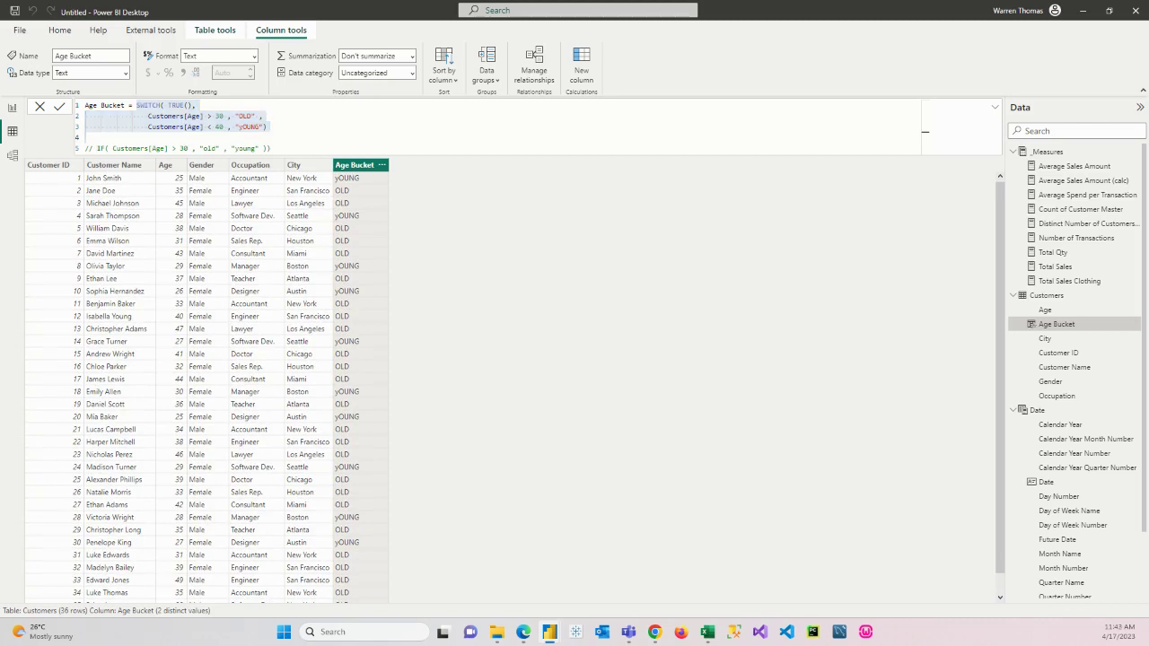
{"action": "left_click", "coordinate": [135, 106]}
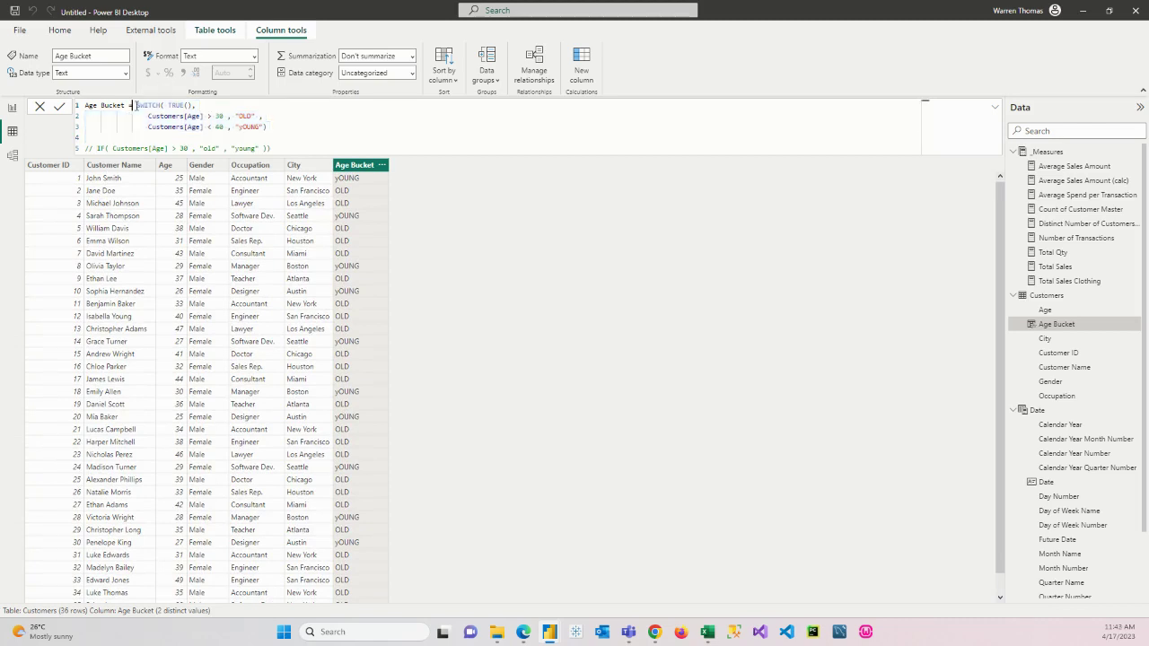
{"action": "left_click_drag", "start_coordinate": [135, 106], "coordinate": [284, 148]}
{"action": "type", "text": "SWITCH( True(), Customers[Age] > 0 && Customers[Age] <= 20, \"Under 20 Years Old\", Customers[Age] > 20 && Customers[Age] <= 30, \"Between 20 & 30 Years Old\",Customers[Age] > 30 && Customers[Age] <= 40, \"Between 30 & 40 Years Old\", Customers[Age] > 40, \"Over 40 Years Old\")"}
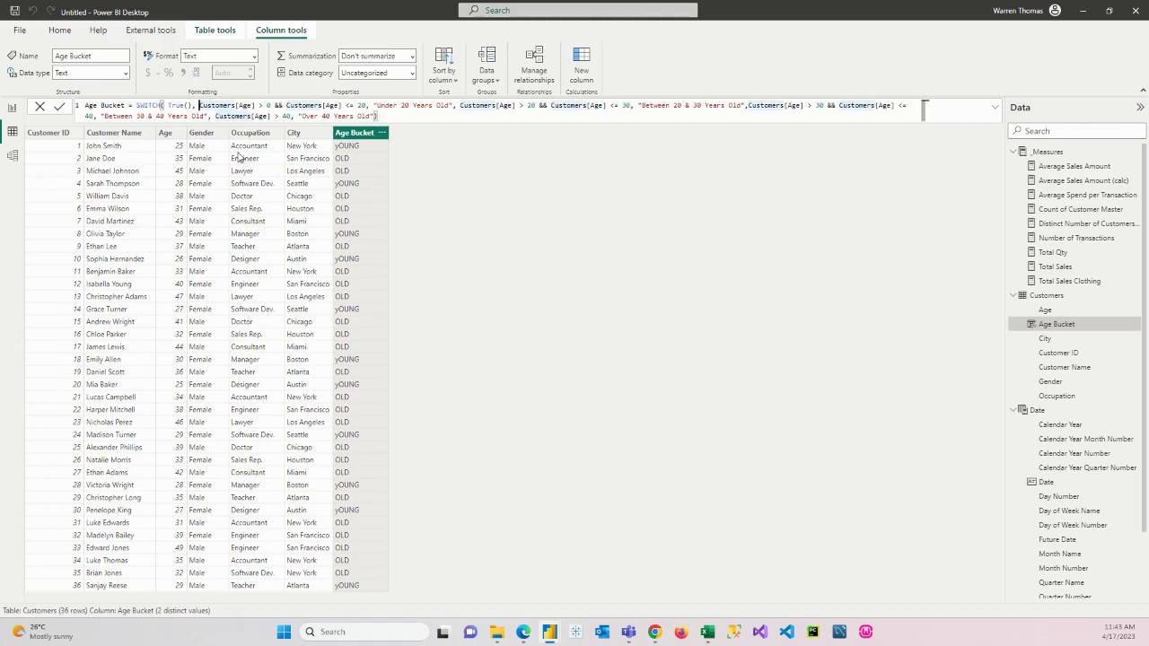
Put each of the four SWITCH conditions in the Age Bucket formula on its own indented line
{"action": "key", "text": "shift+Return"}
{"action": "key", "text": "Tab"}
{"action": "key", "text": "Tab"}
{"action": "key", "text": "Tab"}
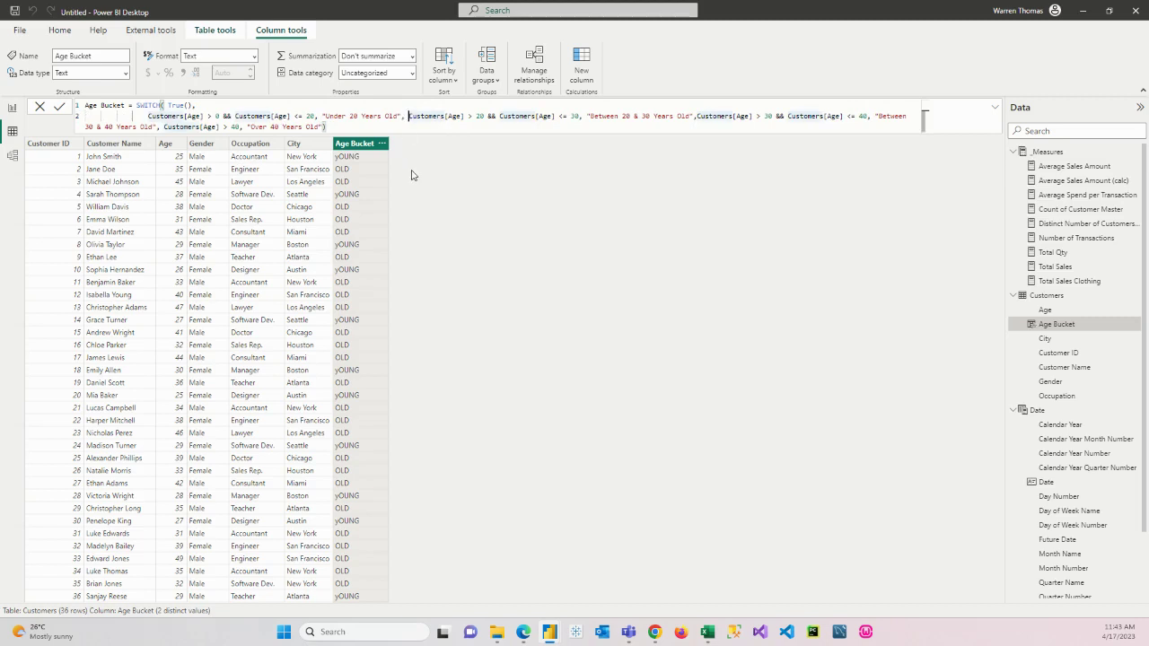
{"action": "key", "text": "shift+Return"}
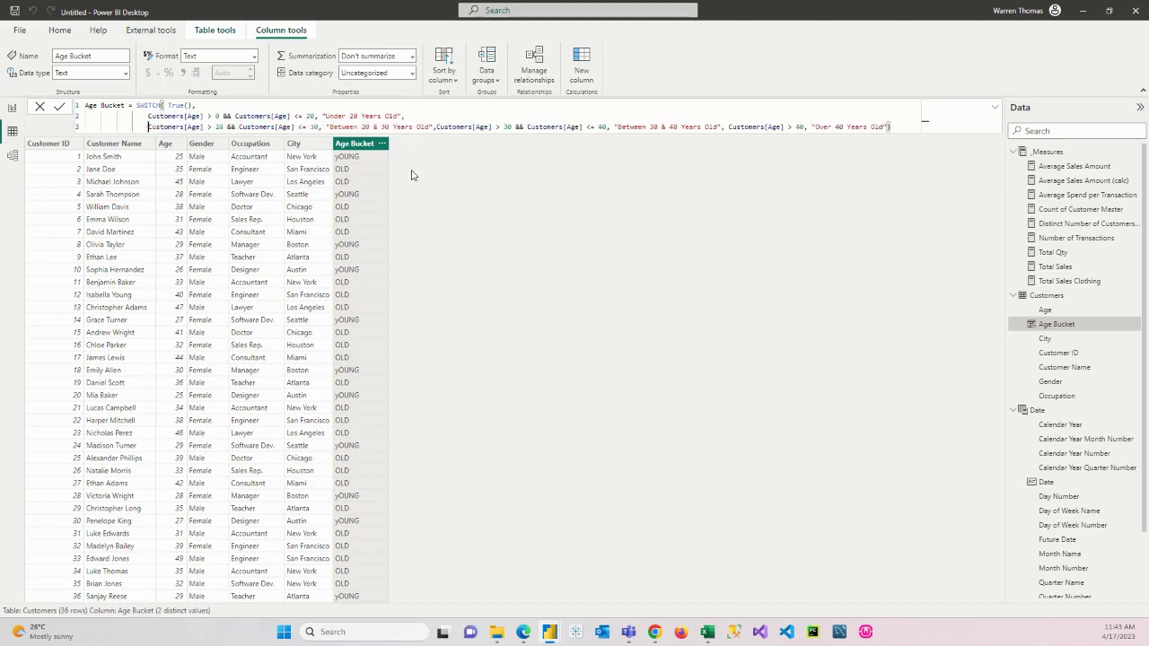
{"action": "left_click", "coordinate": [436, 127]}
{"action": "key", "text": "shift+Return"}
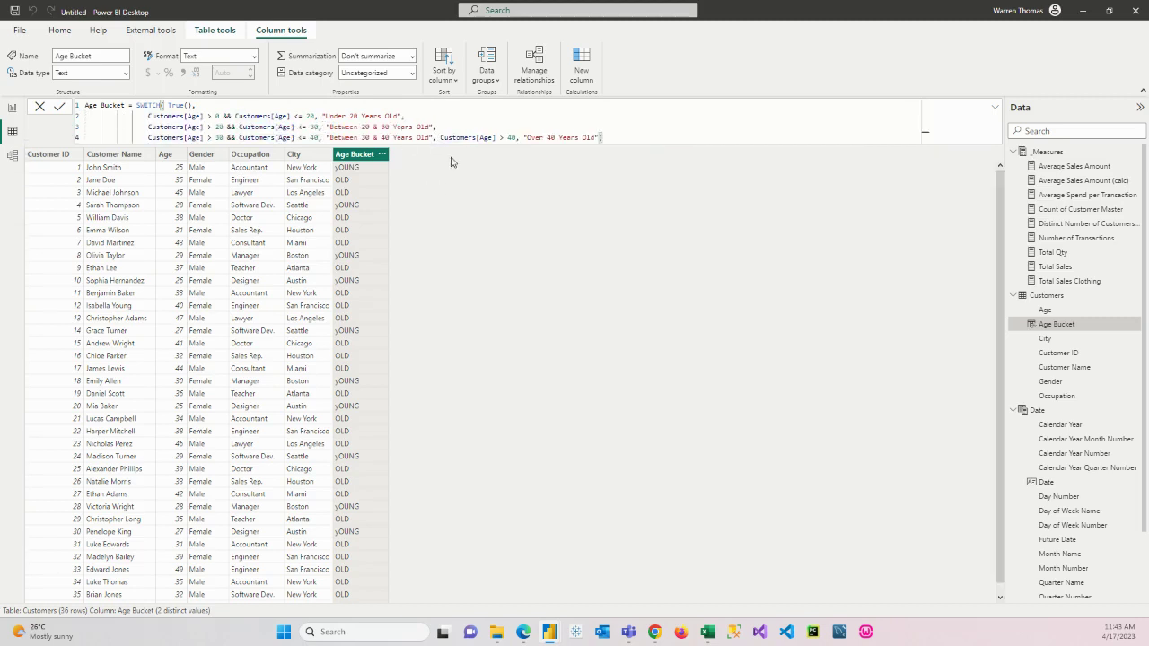
{"action": "key", "text": "shift+Return"}
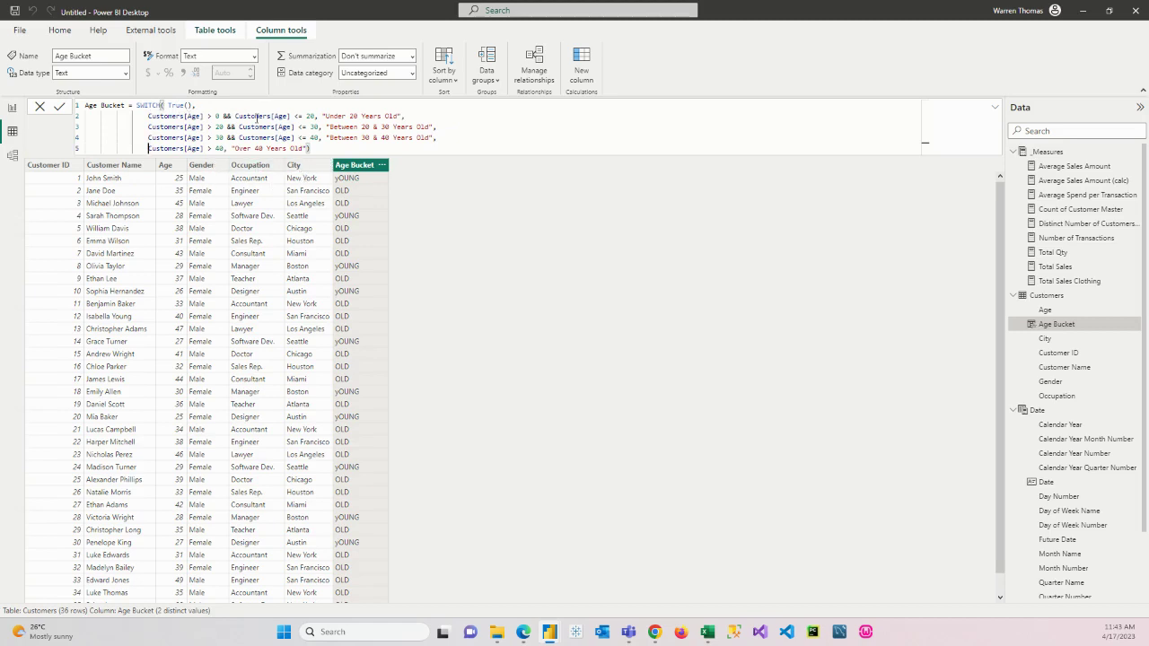
Examine the age limits and result labels of the four SWITCH conditions in the Age Bucket formula
{"action": "left_click_drag", "start_coordinate": [326, 116], "coordinate": [398, 116]}
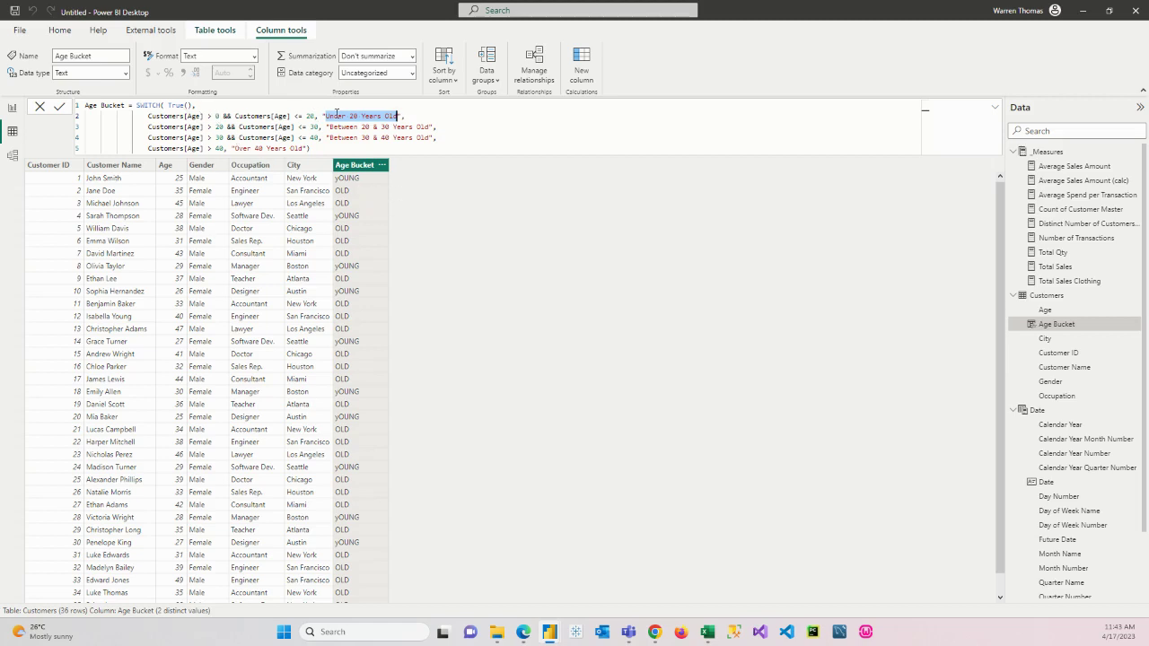
{"action": "left_click_drag", "start_coordinate": [325, 116], "coordinate": [398, 116]}
{"action": "double_click", "coordinate": [219, 127]}
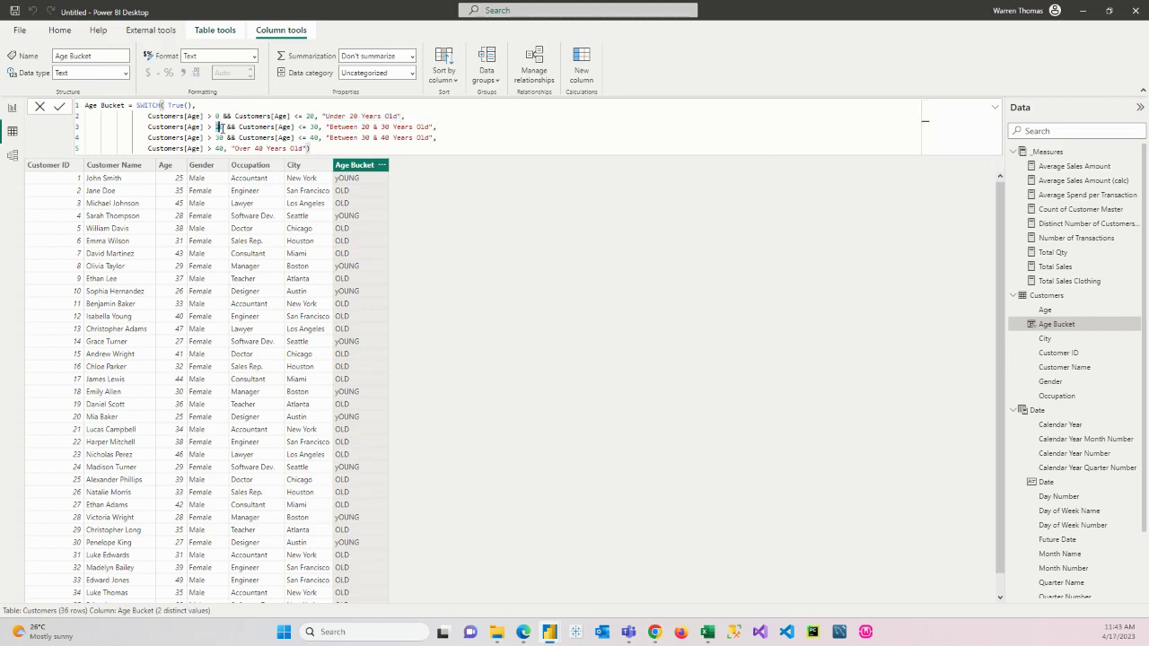
{"action": "double_click", "coordinate": [314, 127]}
{"action": "left_click_drag", "start_coordinate": [329, 126], "coordinate": [430, 127]}
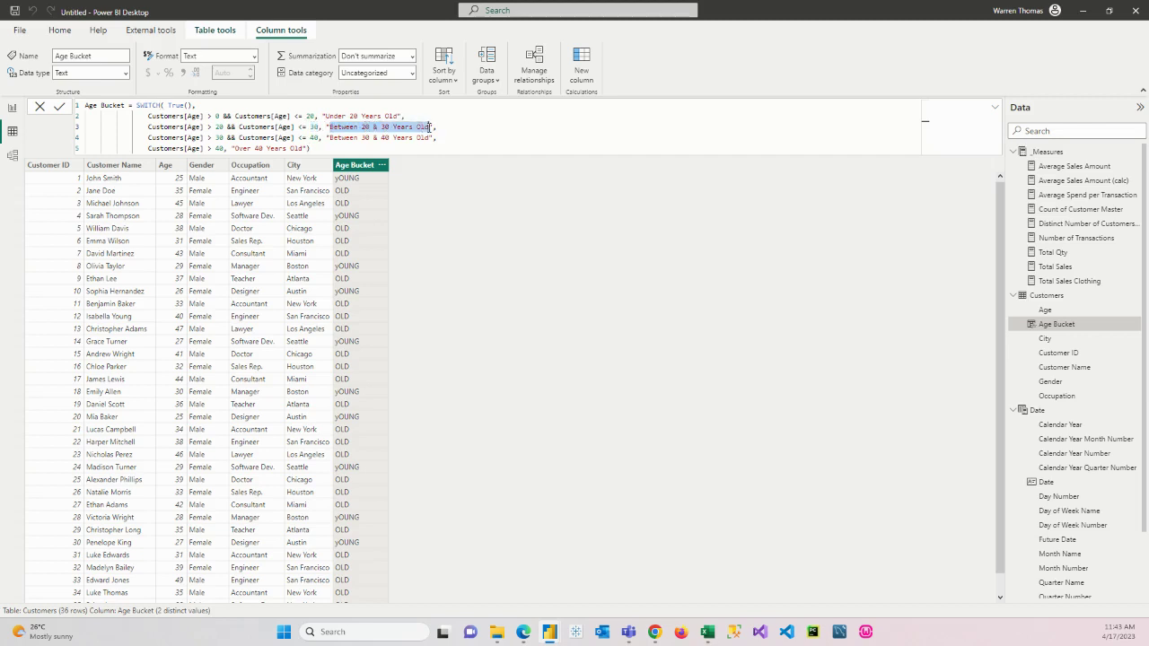
{"action": "double_click", "coordinate": [219, 138]}
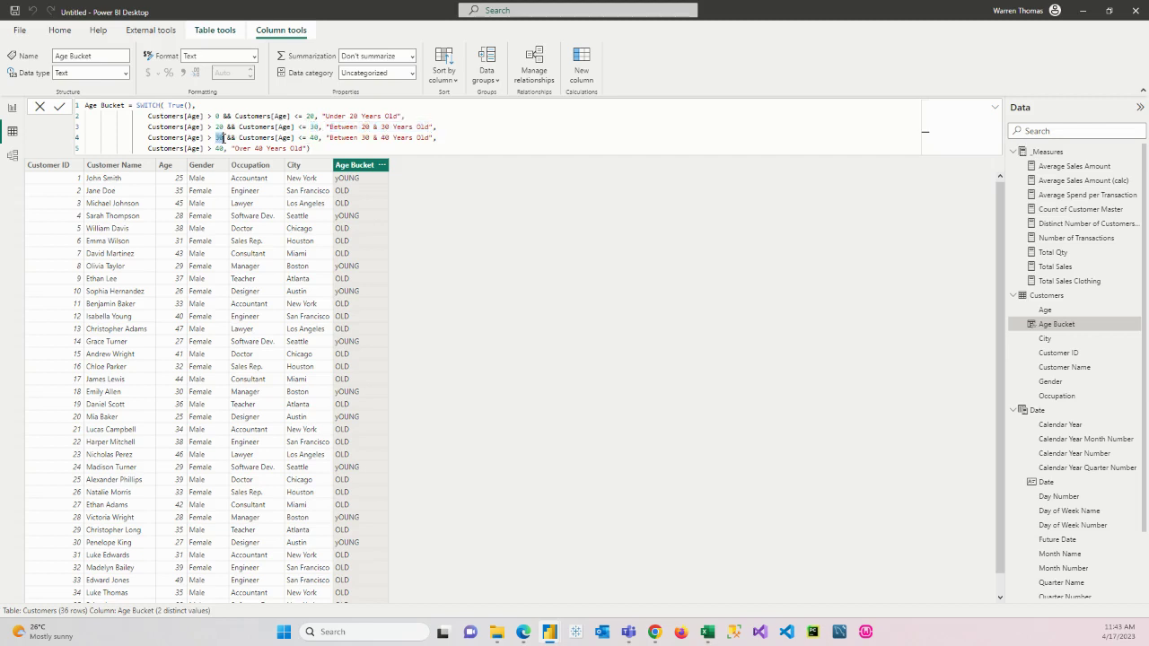
{"action": "double_click", "coordinate": [314, 138]}
{"action": "left_click_drag", "start_coordinate": [329, 137], "coordinate": [425, 137]}
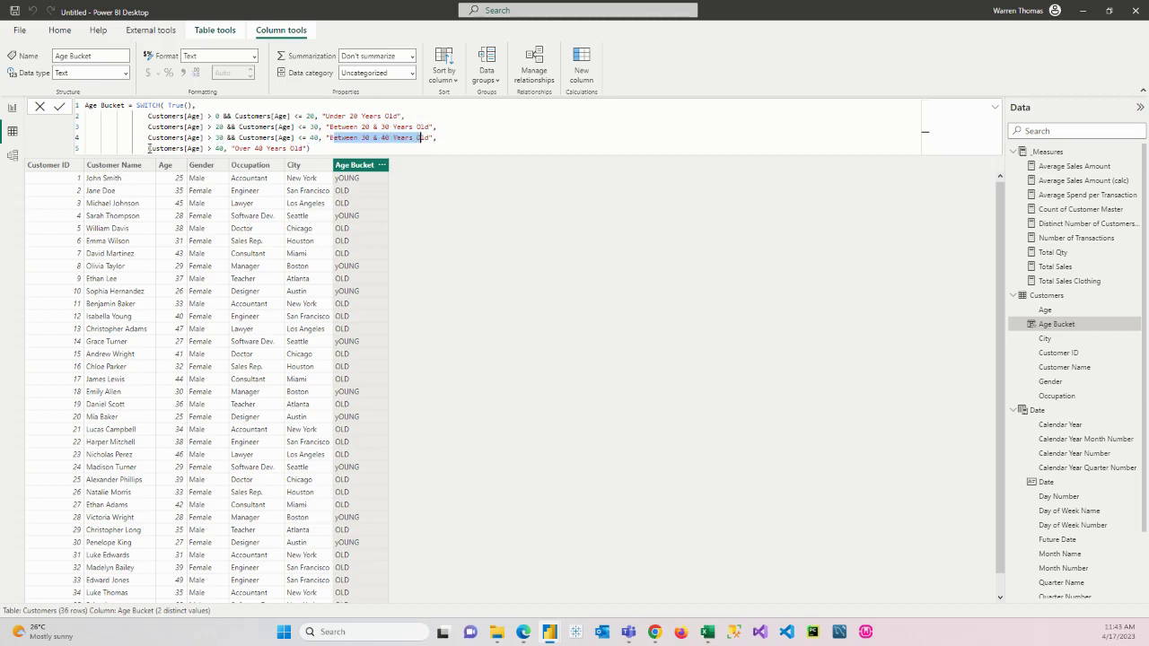
{"action": "left_click_drag", "start_coordinate": [149, 148], "coordinate": [307, 149]}
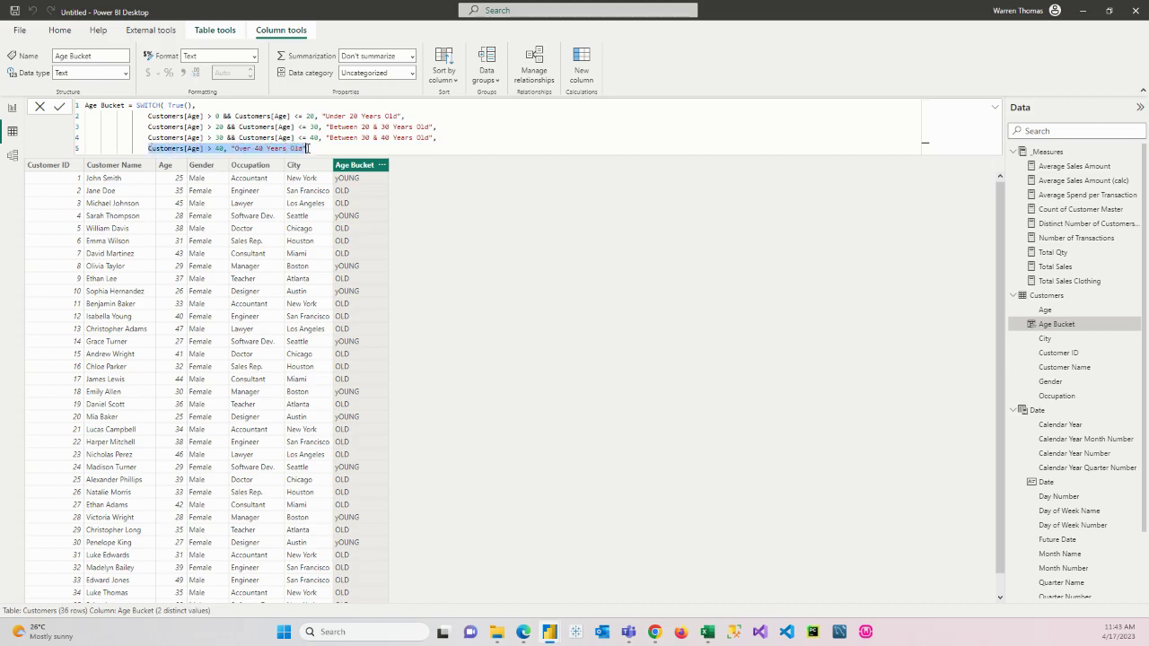
{"action": "left_click", "coordinate": [308, 150]}
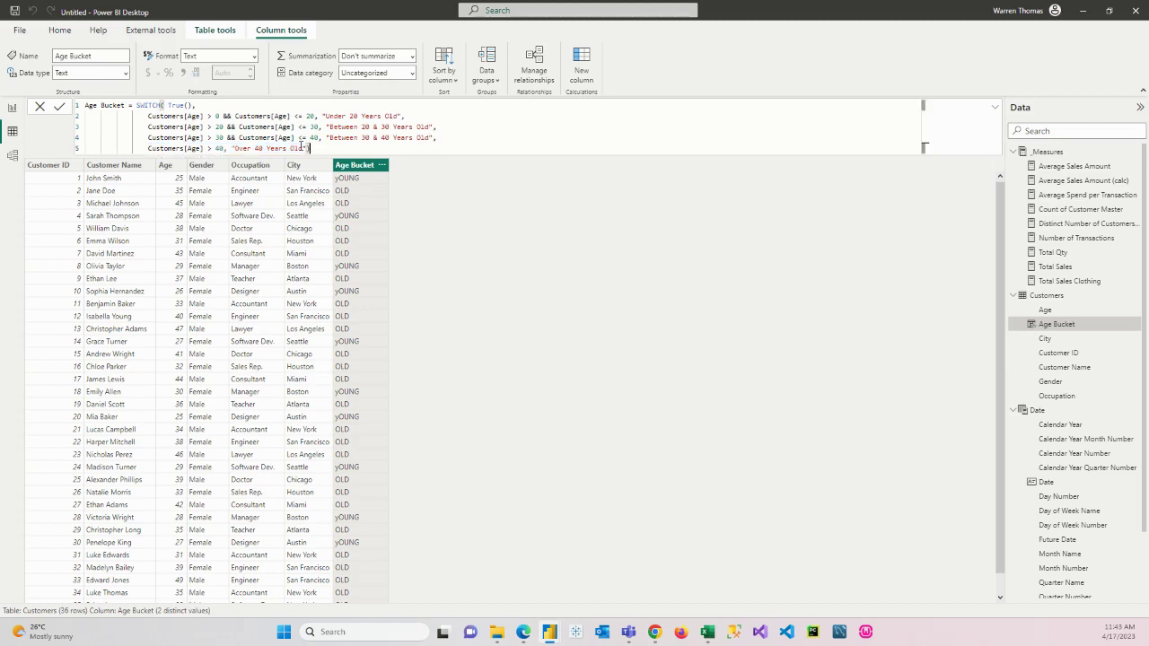
{"action": "left_click_drag", "start_coordinate": [148, 116], "coordinate": [408, 117]}
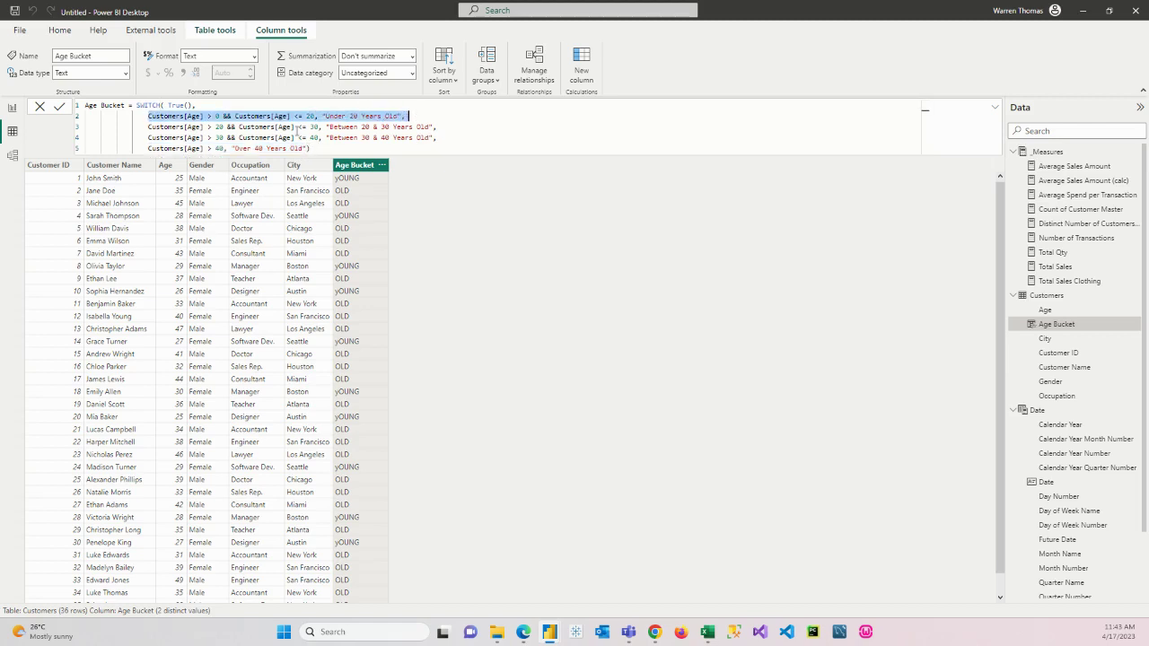
{"action": "left_click_drag", "start_coordinate": [145, 149], "coordinate": [327, 149]}
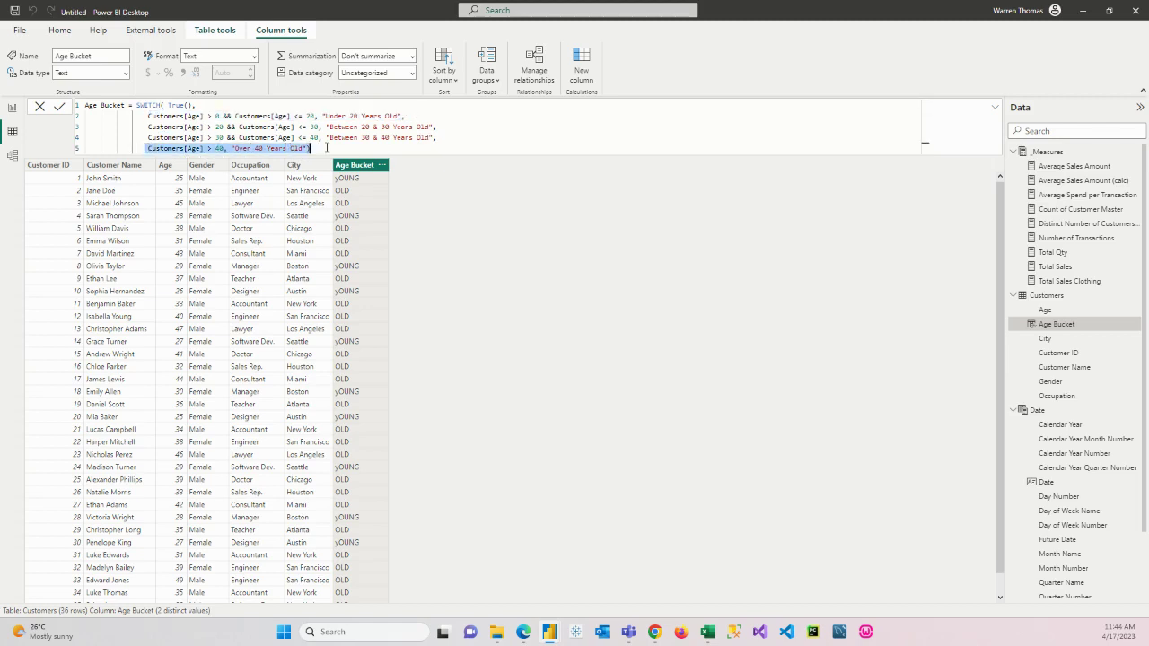
Commit the four-band Age Bucket formula and widen the Age Bucket column in the Customers table
{"action": "left_click", "coordinate": [326, 149]}
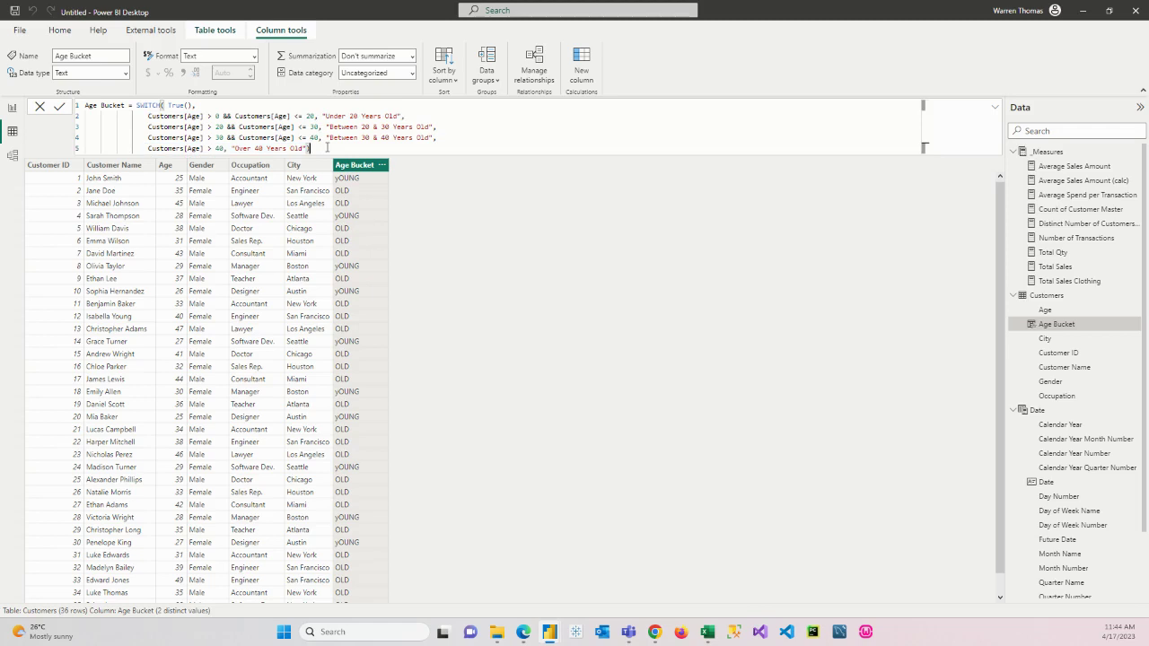
{"action": "key", "text": "Return"}
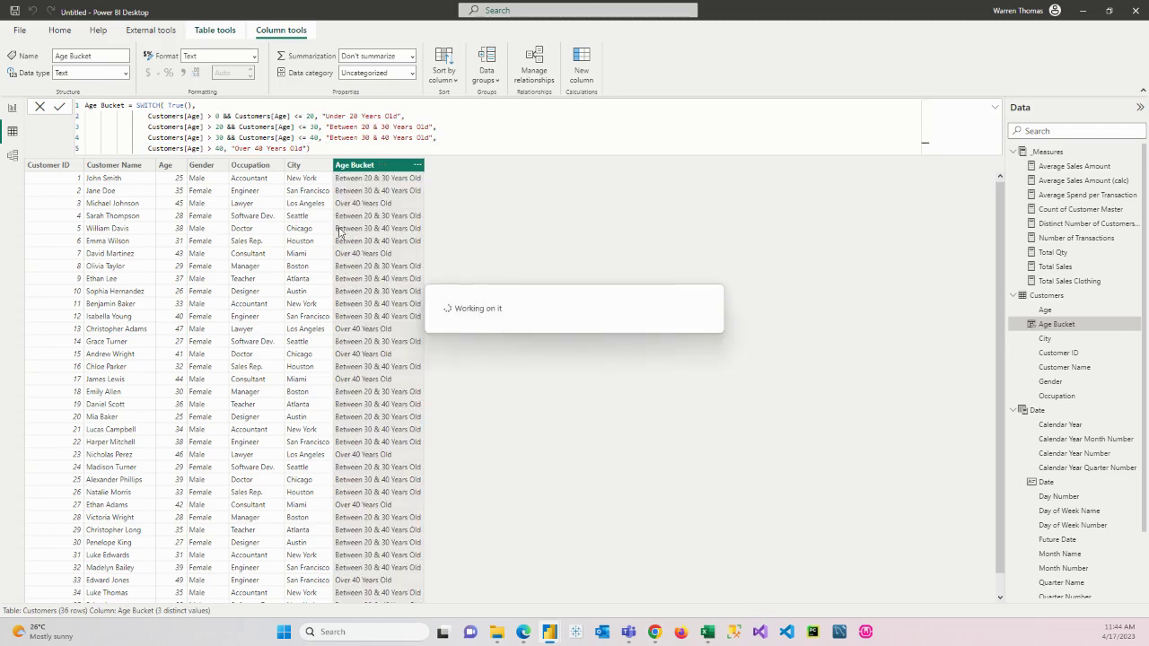
{"action": "left_click_drag", "start_coordinate": [425, 165], "coordinate": [498, 167]}
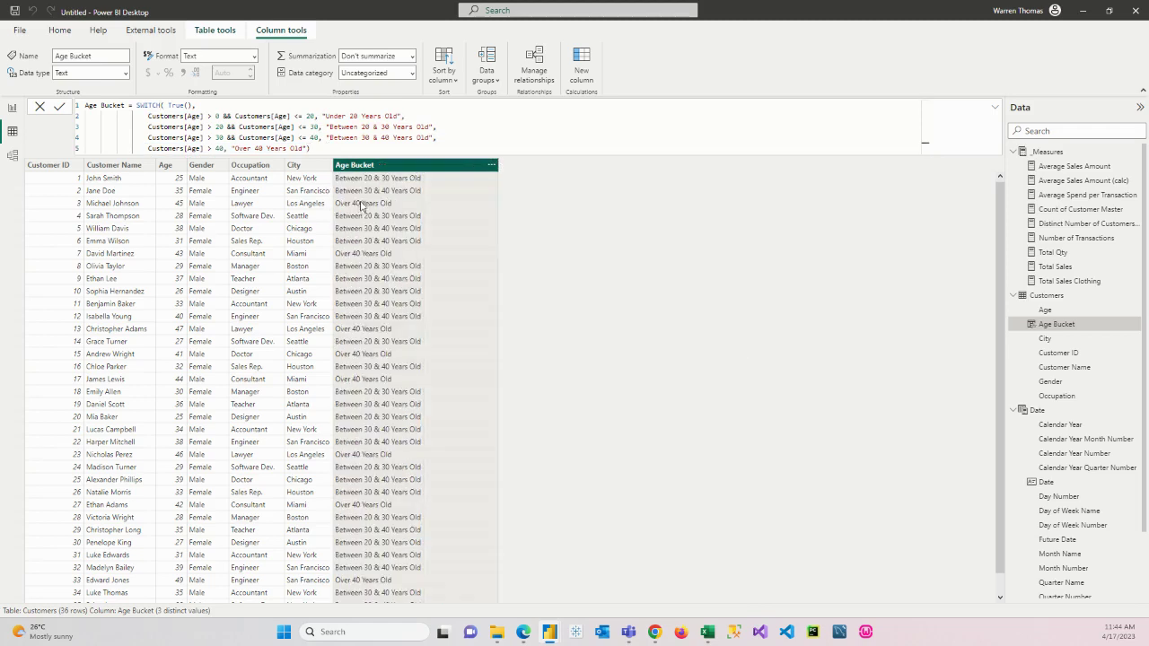
Compare the customers' Age values with their Age Bucket labels and review the column's formula
{"action": "left_click", "coordinate": [179, 204]}
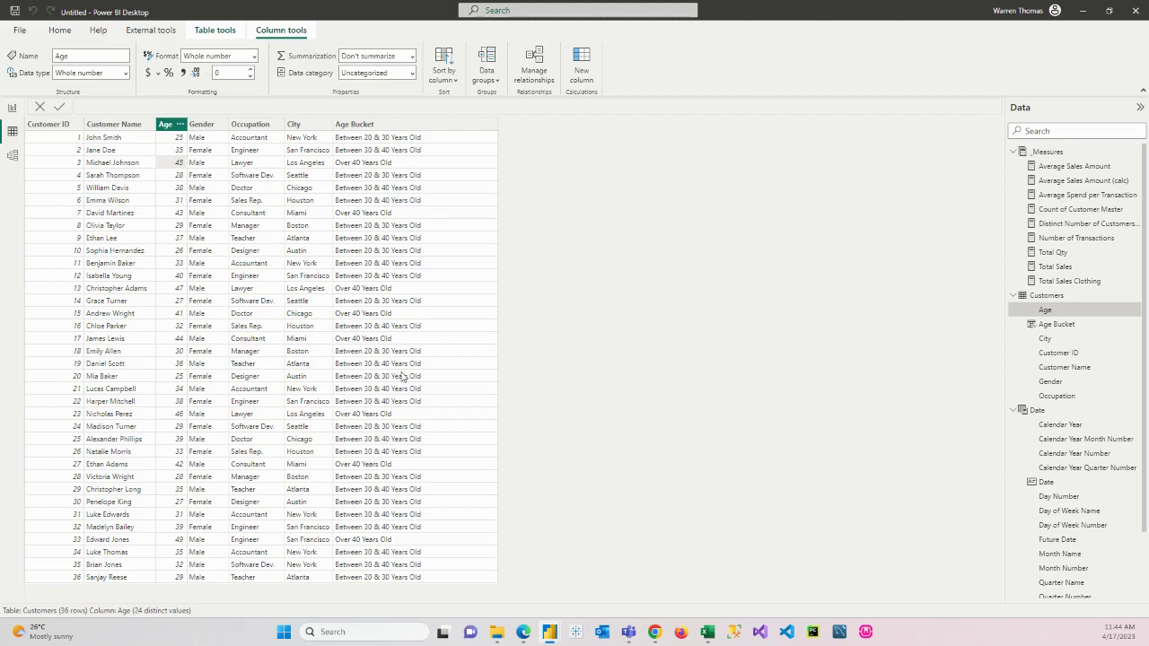
{"action": "left_click", "coordinate": [374, 126]}
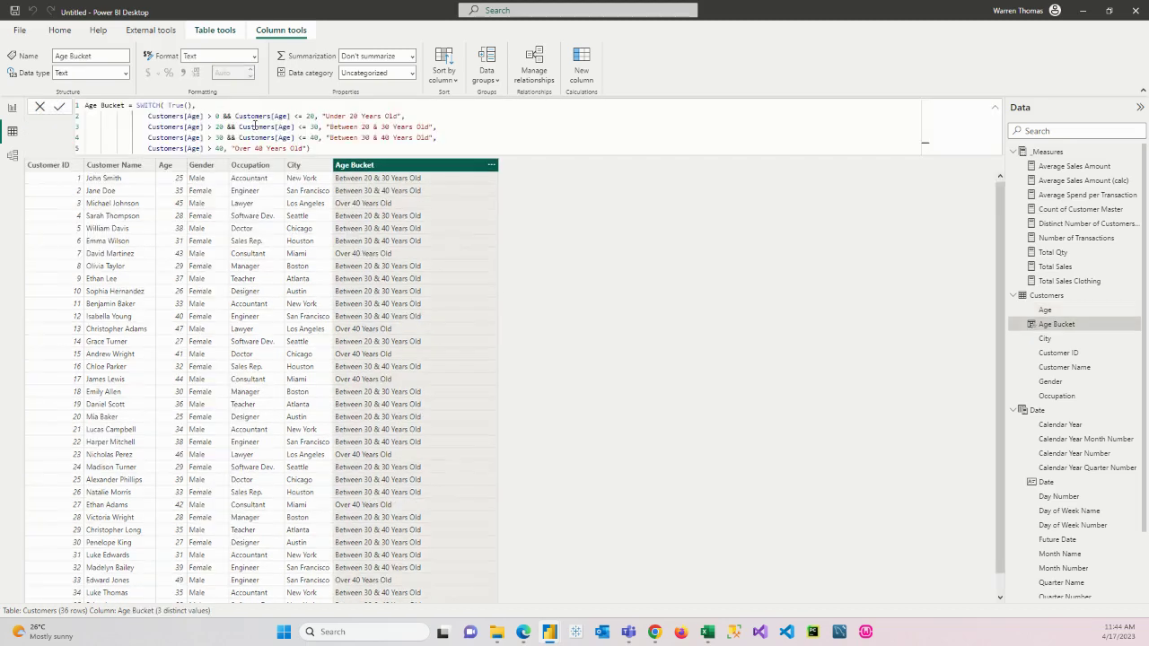
{"action": "left_click_drag", "start_coordinate": [311, 148], "coordinate": [81, 96]}
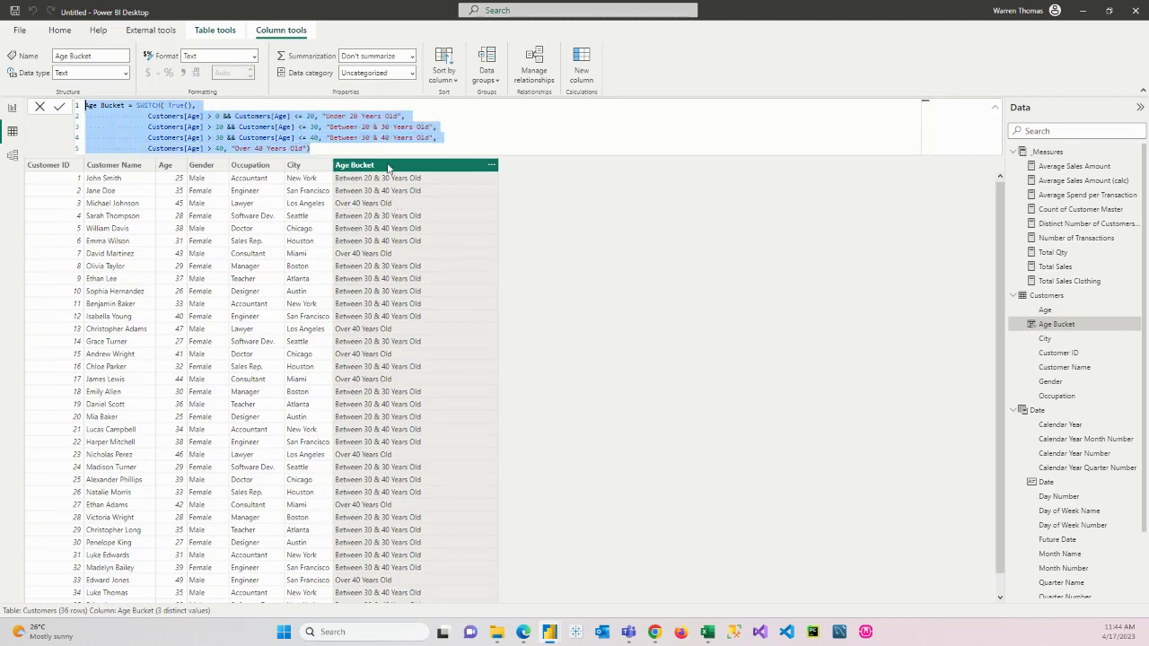
Duplicate the Age slicer on the Dashboard report page and place the copy beside the original, below the Date slicer
{"action": "left_click", "coordinate": [14, 110]}
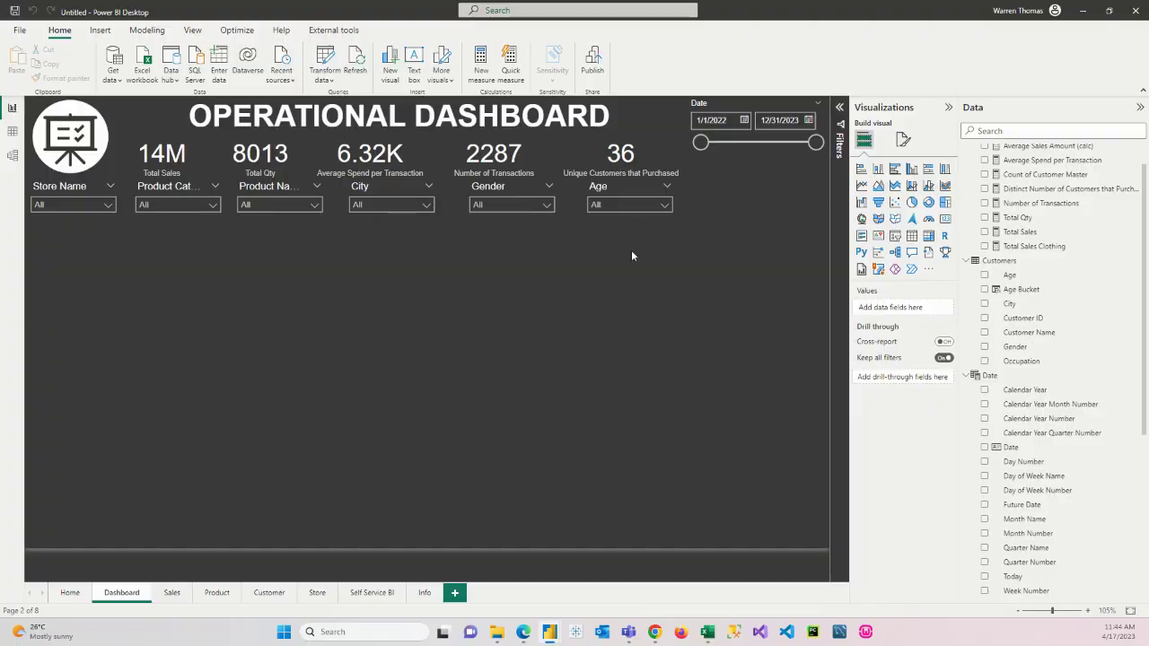
{"action": "left_click", "coordinate": [630, 205]}
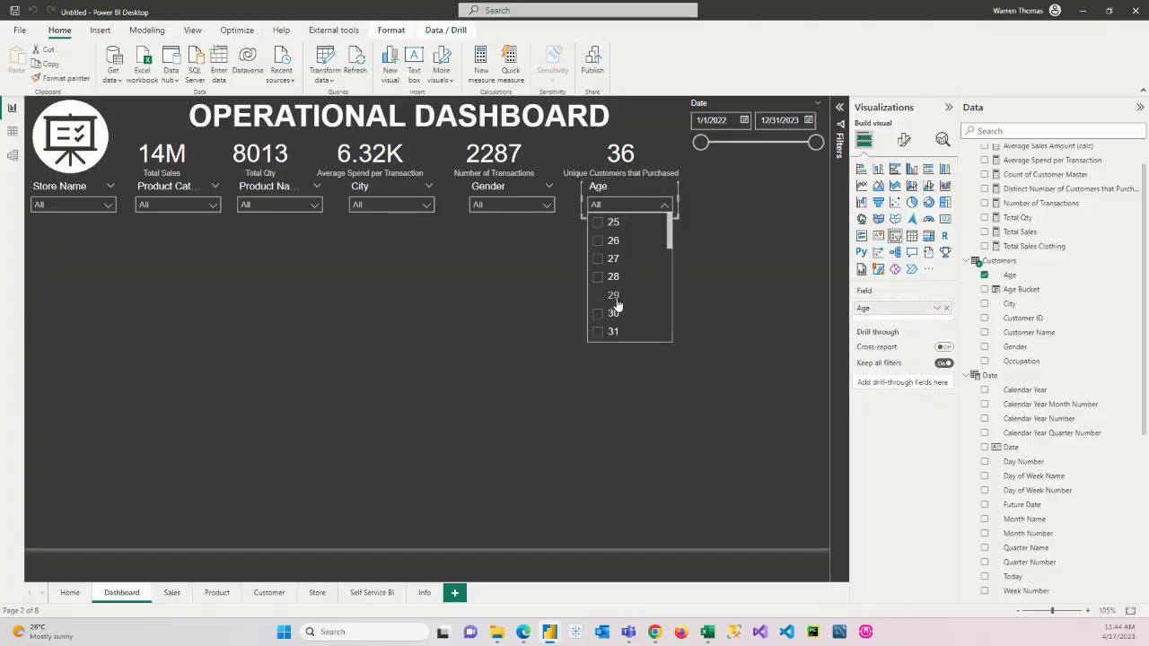
{"action": "left_click", "coordinate": [624, 191]}
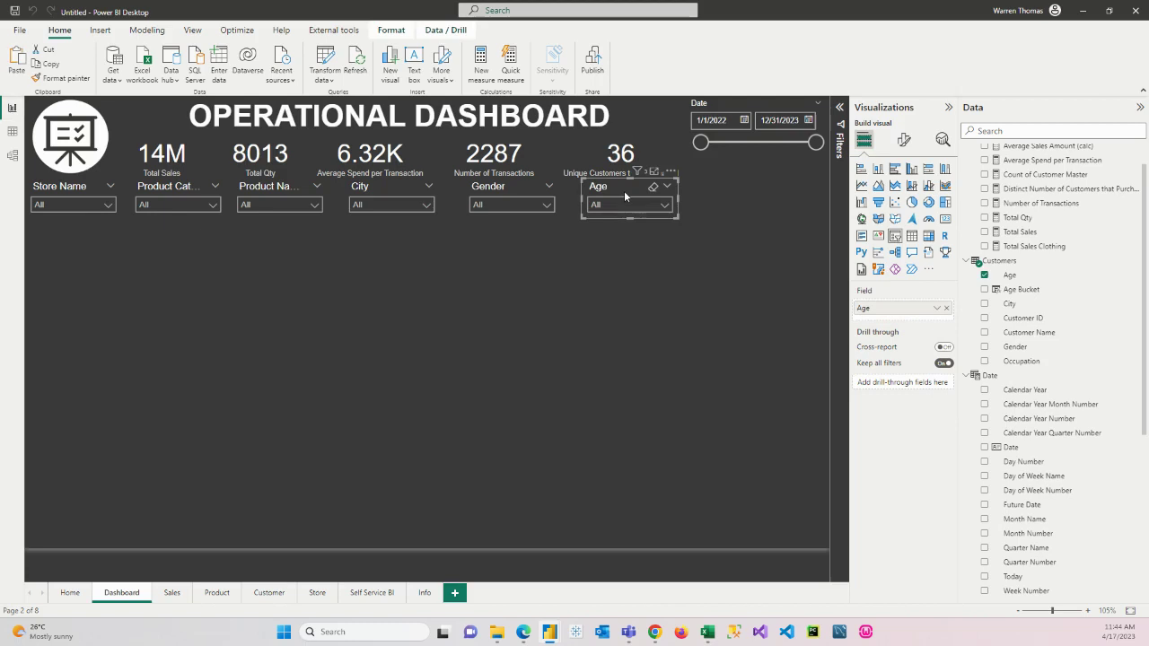
{"action": "key", "text": "ctrl+c"}
{"action": "key", "text": "ctrl+v"}
{"action": "left_click_drag", "start_coordinate": [624, 190], "coordinate": [734, 187]}
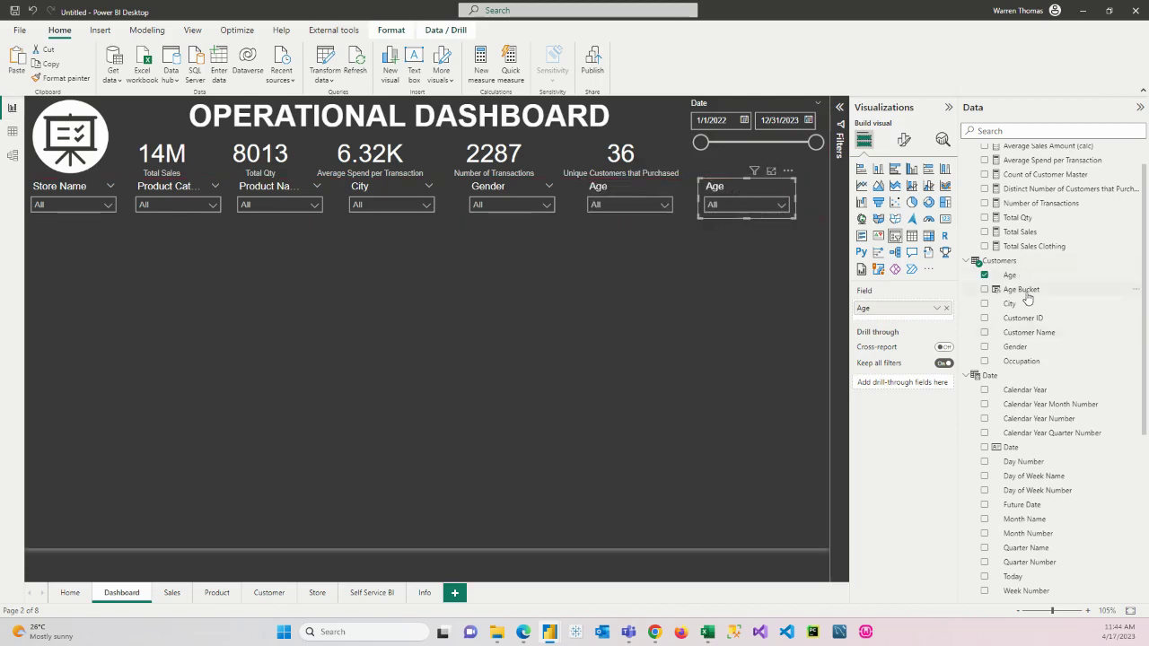
Replace the Age field in the copied slicer with Age Bucket and filter the dashboard to "Over 40 Years Old"
{"action": "left_click_drag", "start_coordinate": [1023, 290], "coordinate": [907, 310]}
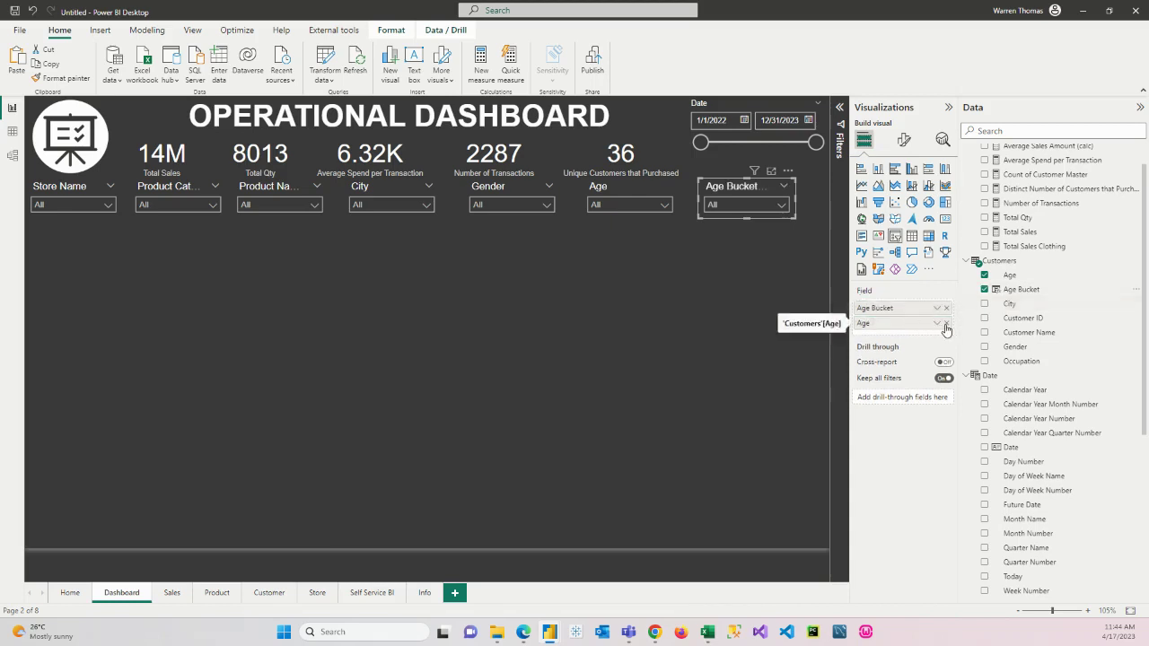
{"action": "left_click", "coordinate": [946, 323]}
{"action": "left_click", "coordinate": [778, 207]}
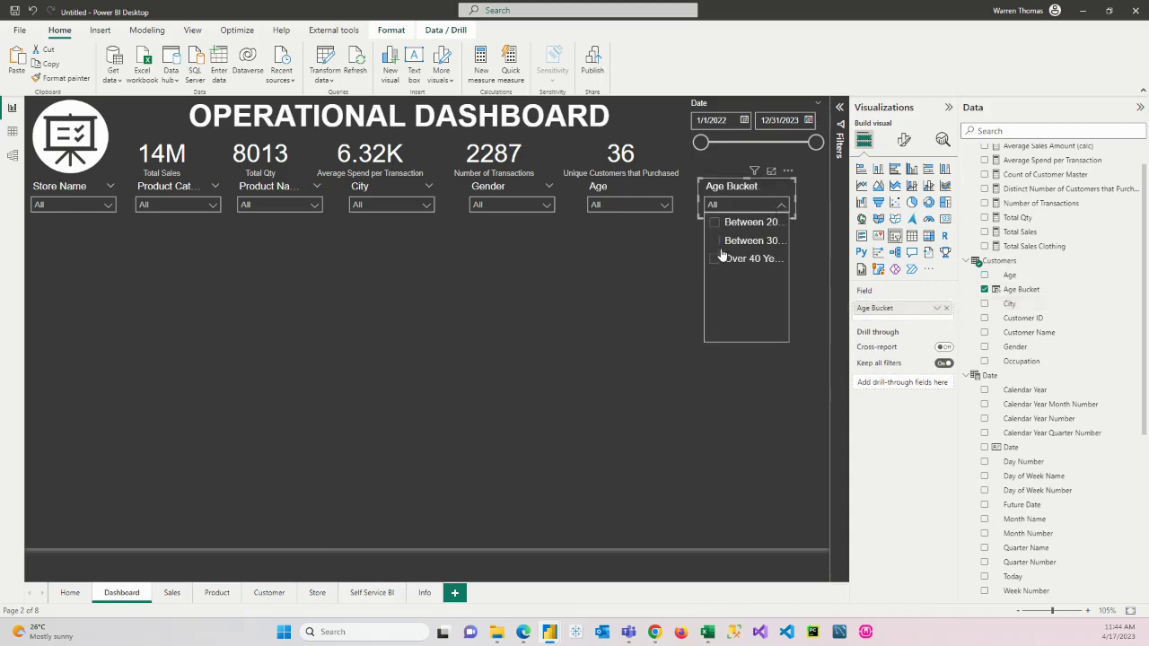
{"action": "left_click", "coordinate": [716, 260]}
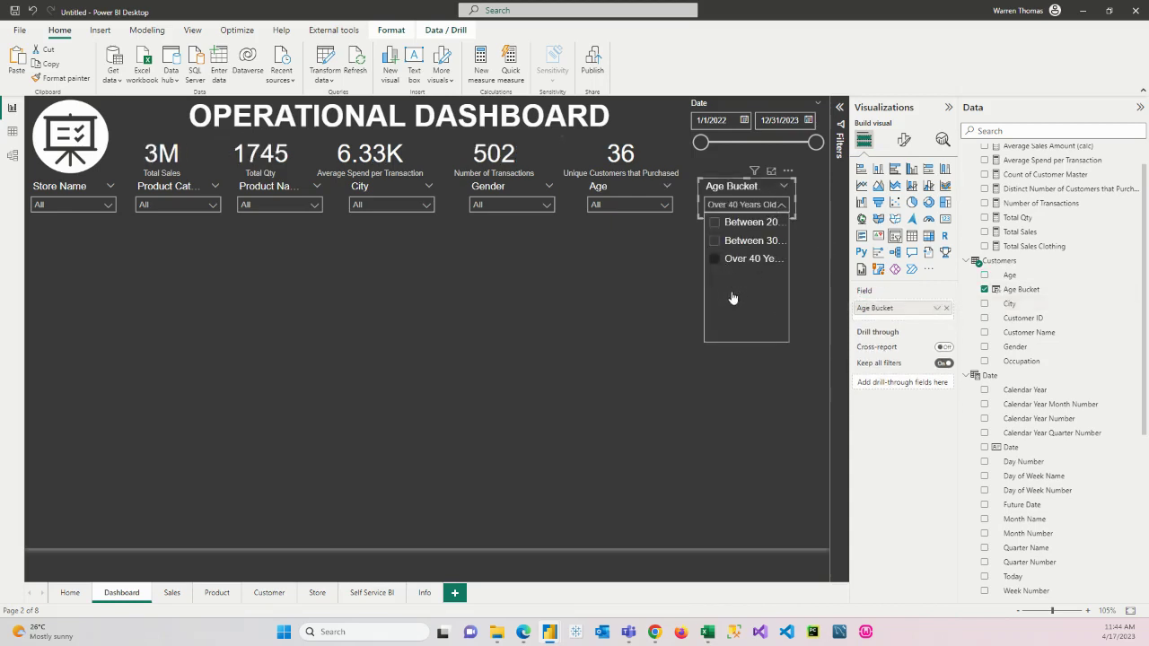
With "Over 40 Years Old" still selected, check which individual ages the Age slicer offers
{"action": "left_click", "coordinate": [782, 206]}
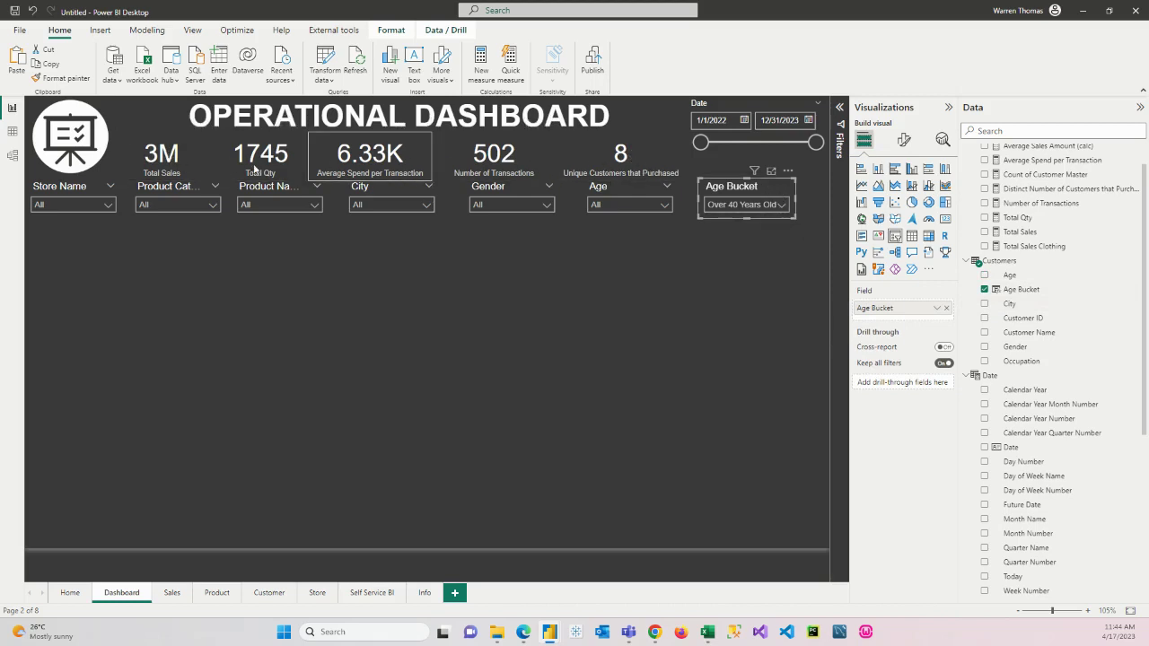
{"action": "left_click", "coordinate": [628, 205]}
{"action": "scroll", "coordinate": [617, 248], "scroll_direction": "down", "scroll_amount": 1}
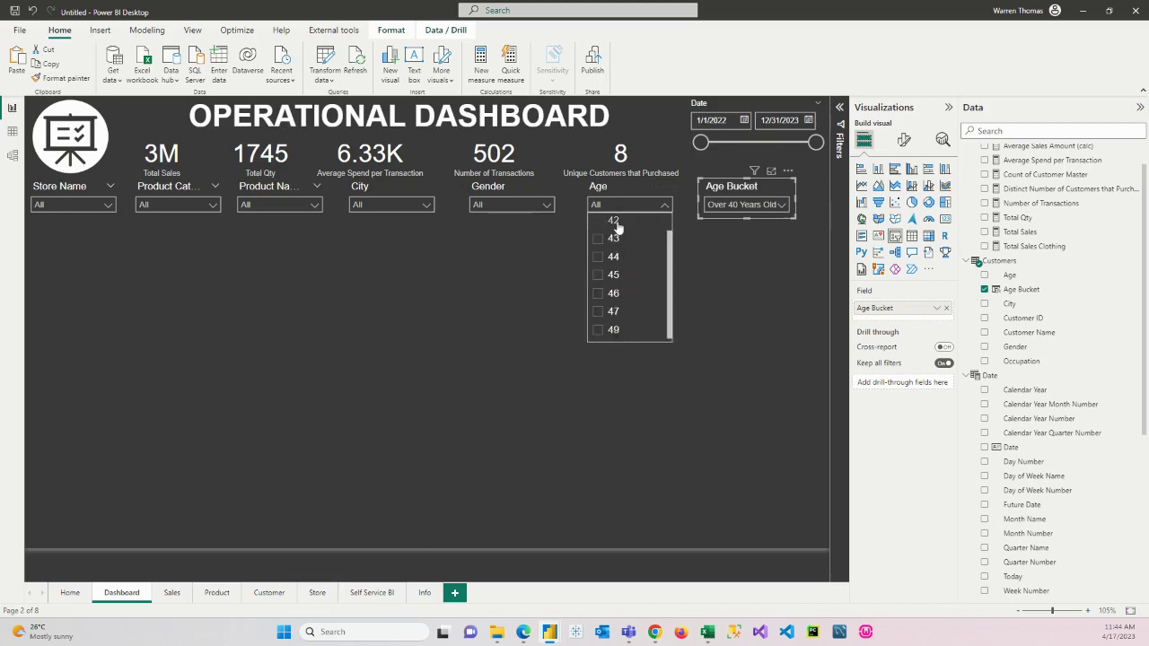
{"action": "scroll", "coordinate": [616, 252], "scroll_direction": "up", "scroll_amount": 1}
{"action": "scroll", "coordinate": [637, 233], "scroll_direction": "down", "scroll_amount": 1}
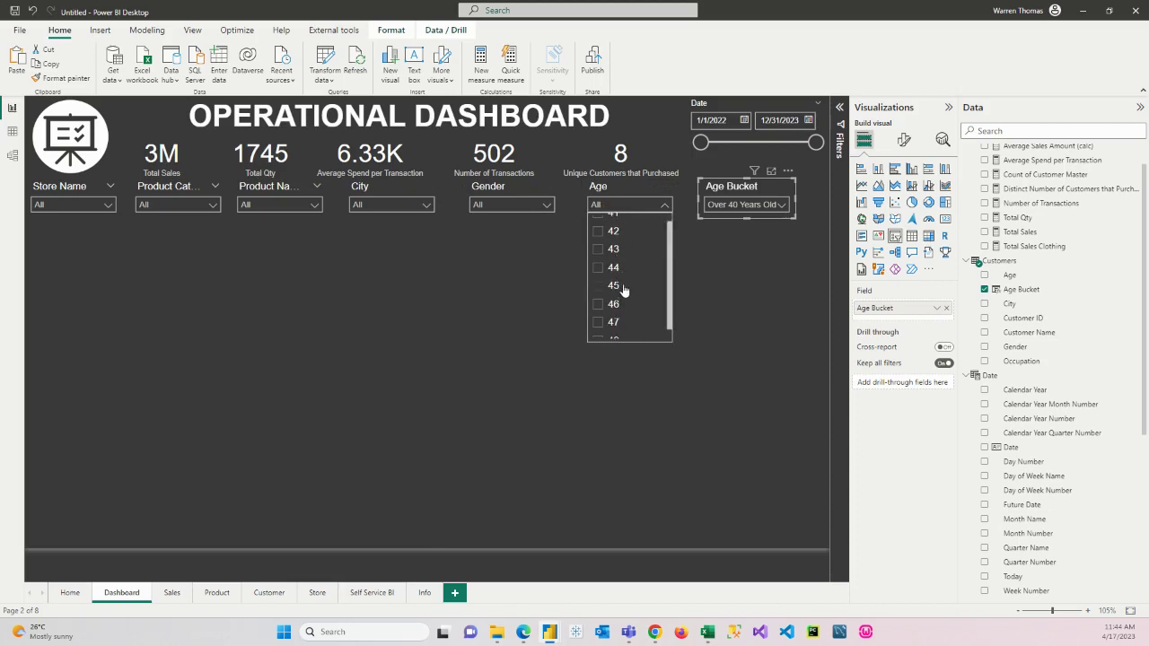
Filter the dashboard to the "Between 20 & 30" age bucket and check the ages offered in the Age slicer
{"action": "left_click", "coordinate": [736, 207]}
{"action": "left_click", "coordinate": [733, 222]}
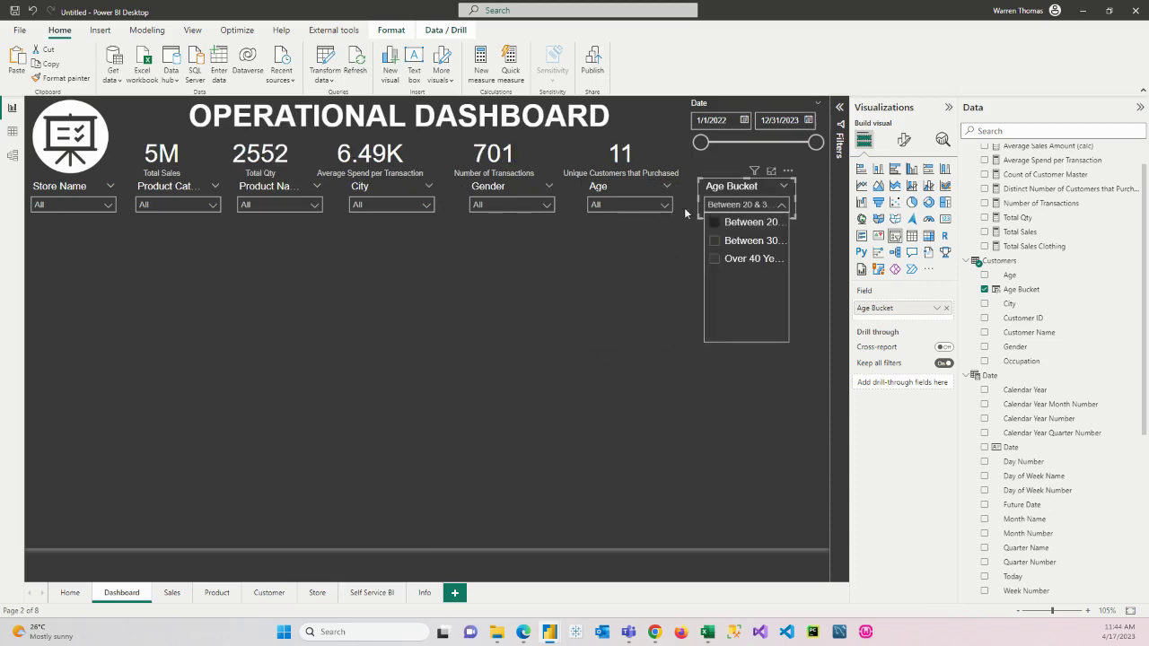
{"action": "left_click", "coordinate": [662, 207]}
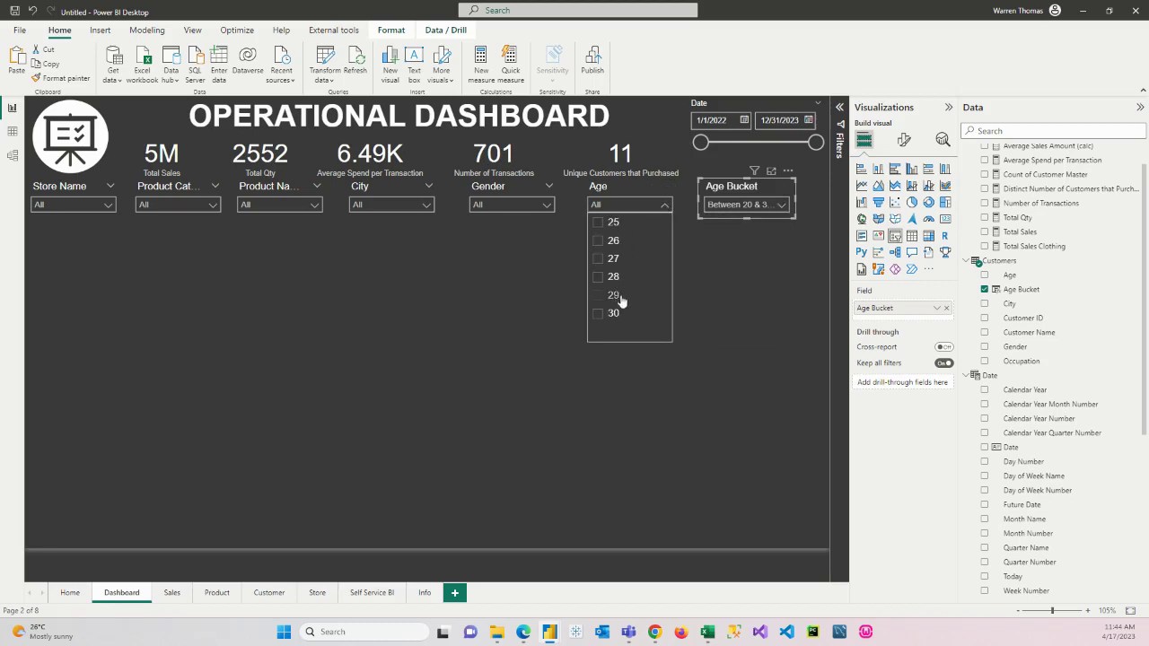
Delete the Age slicer and move the Age Bucket slicer into its place beside Gender, with its selection cleared to All
{"action": "left_click", "coordinate": [618, 188]}
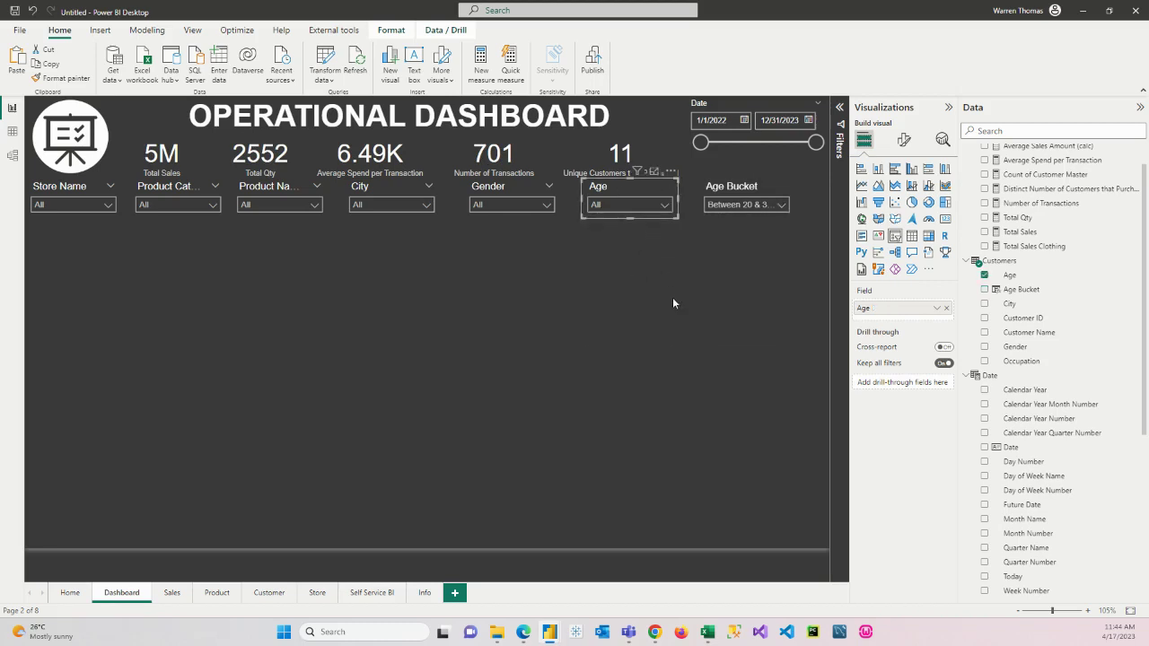
{"action": "key", "text": "Delete"}
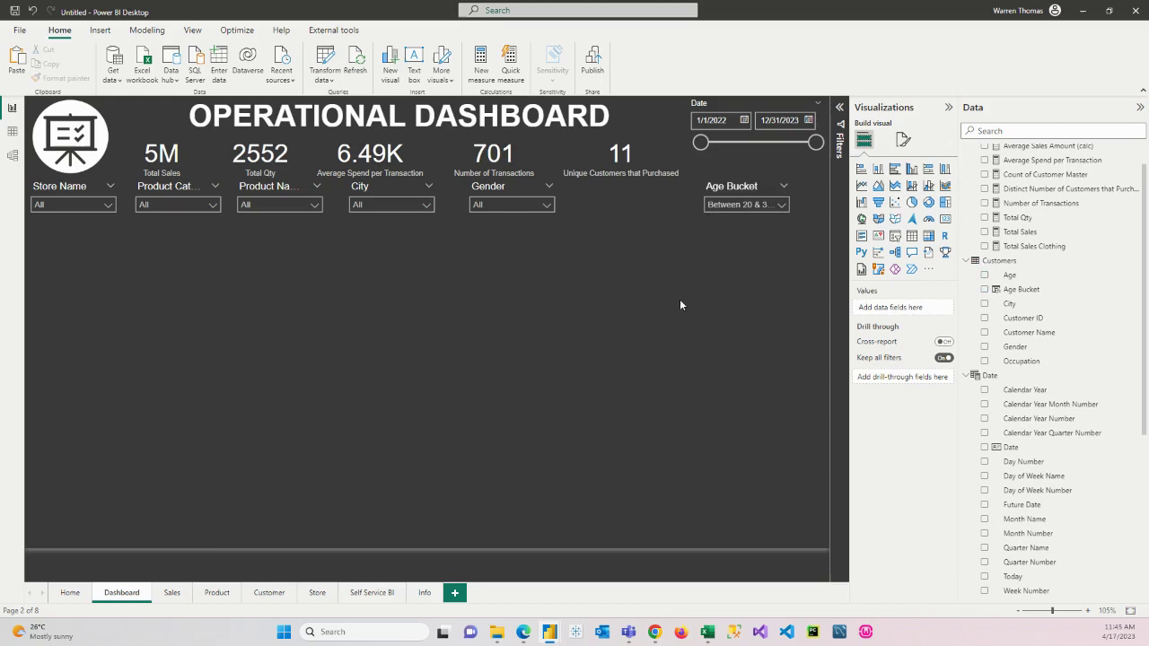
{"action": "left_click", "coordinate": [738, 185]}
{"action": "left_click_drag", "start_coordinate": [738, 185], "coordinate": [616, 185]}
{"action": "left_click", "coordinate": [629, 312]}
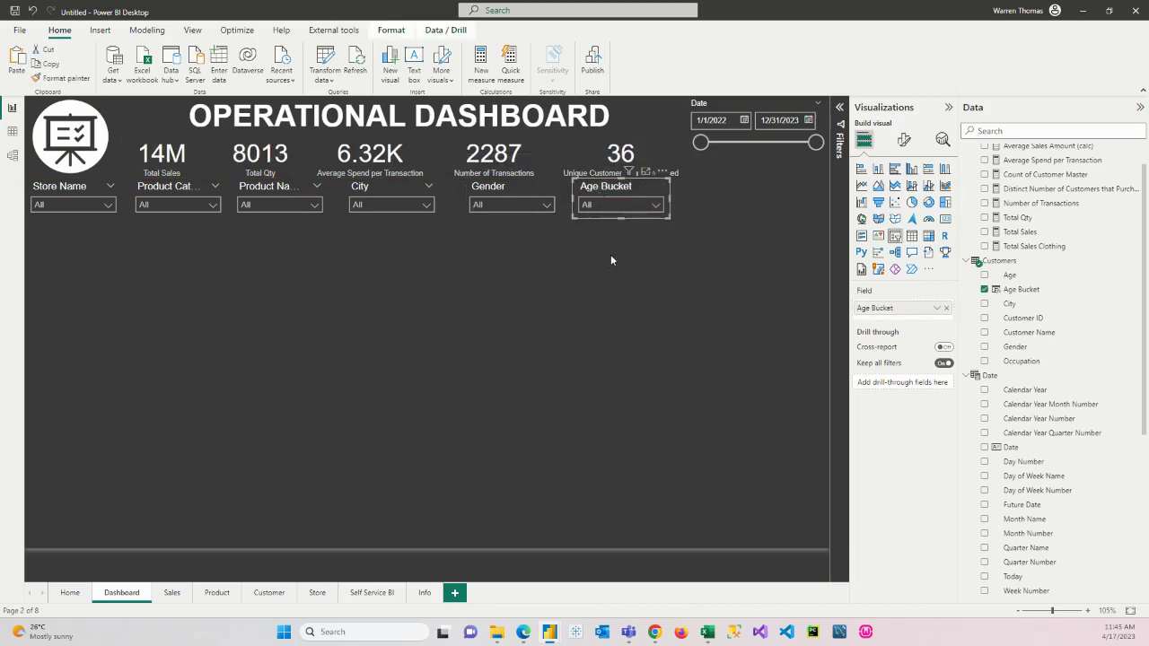
{"action": "left_click", "coordinate": [614, 207]}
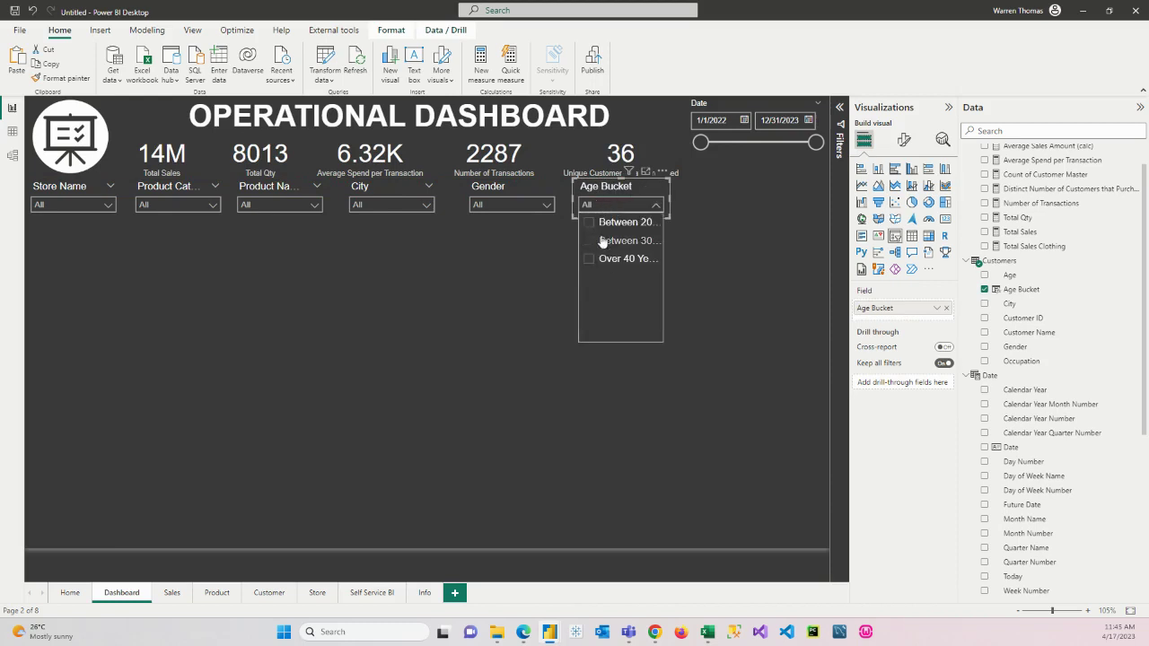
{"action": "left_click", "coordinate": [655, 205]}
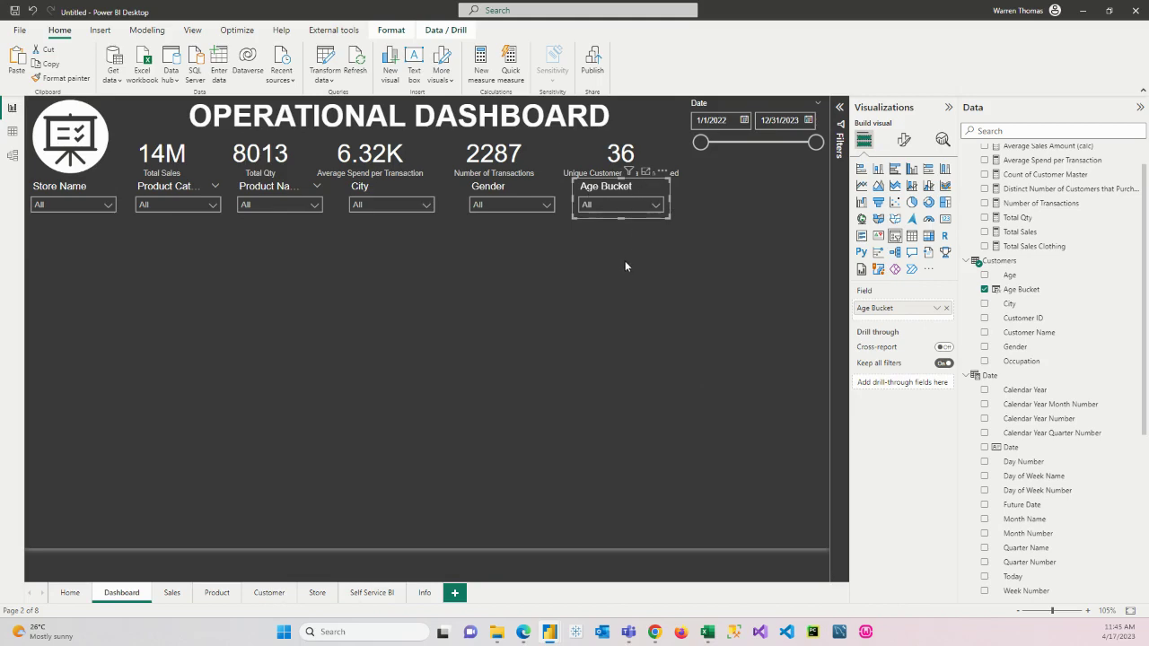
{"action": "left_click", "coordinate": [559, 309]}
Switch to the published IntermediatePbiExample report in Chrome and look through the ages in its Customer Age slicer
{"action": "mouse_move", "coordinate": [654, 633]}
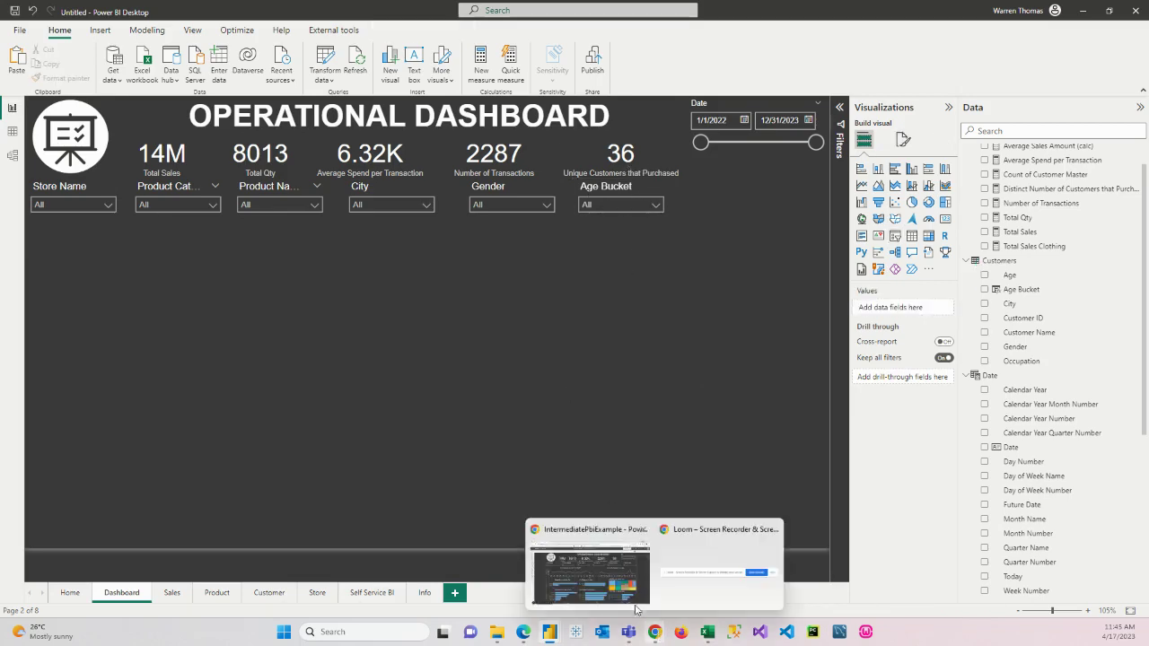
{"action": "left_click", "coordinate": [593, 577]}
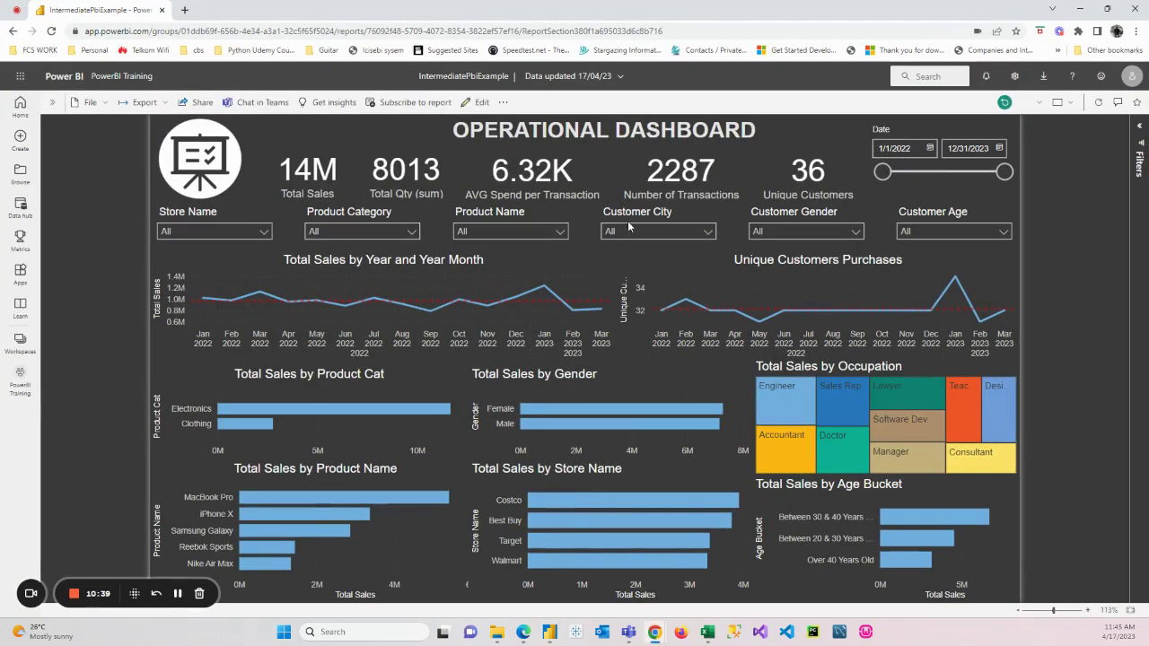
{"action": "left_click", "coordinate": [938, 232]}
{"action": "scroll", "coordinate": [925, 270], "scroll_direction": "down", "scroll_amount": 5}
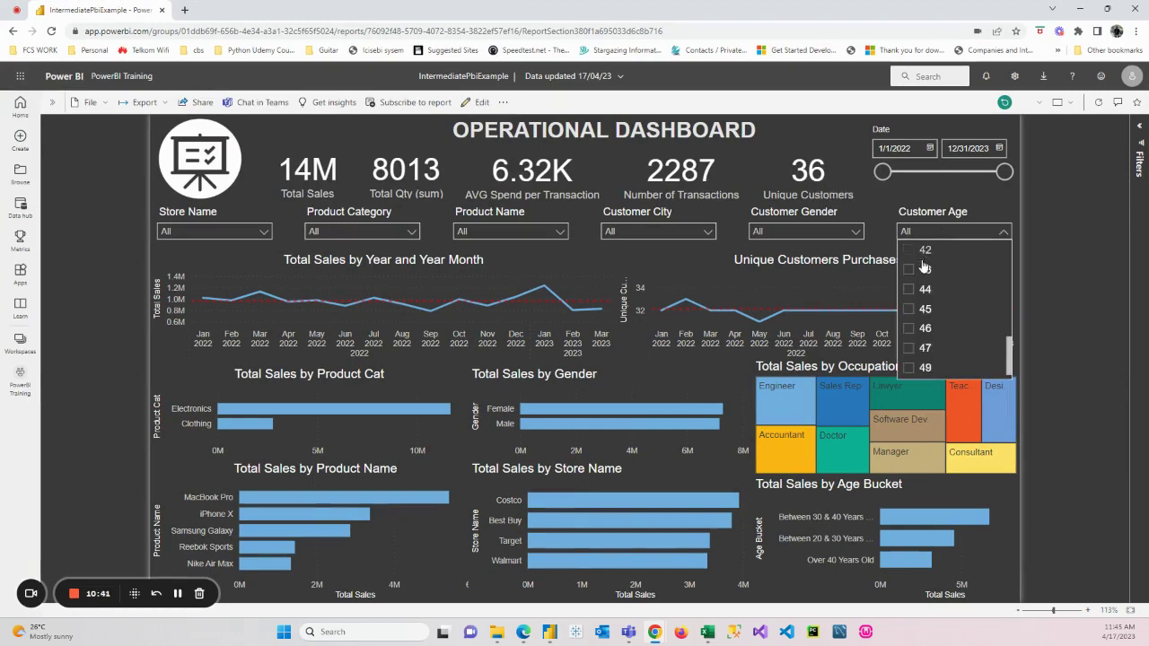